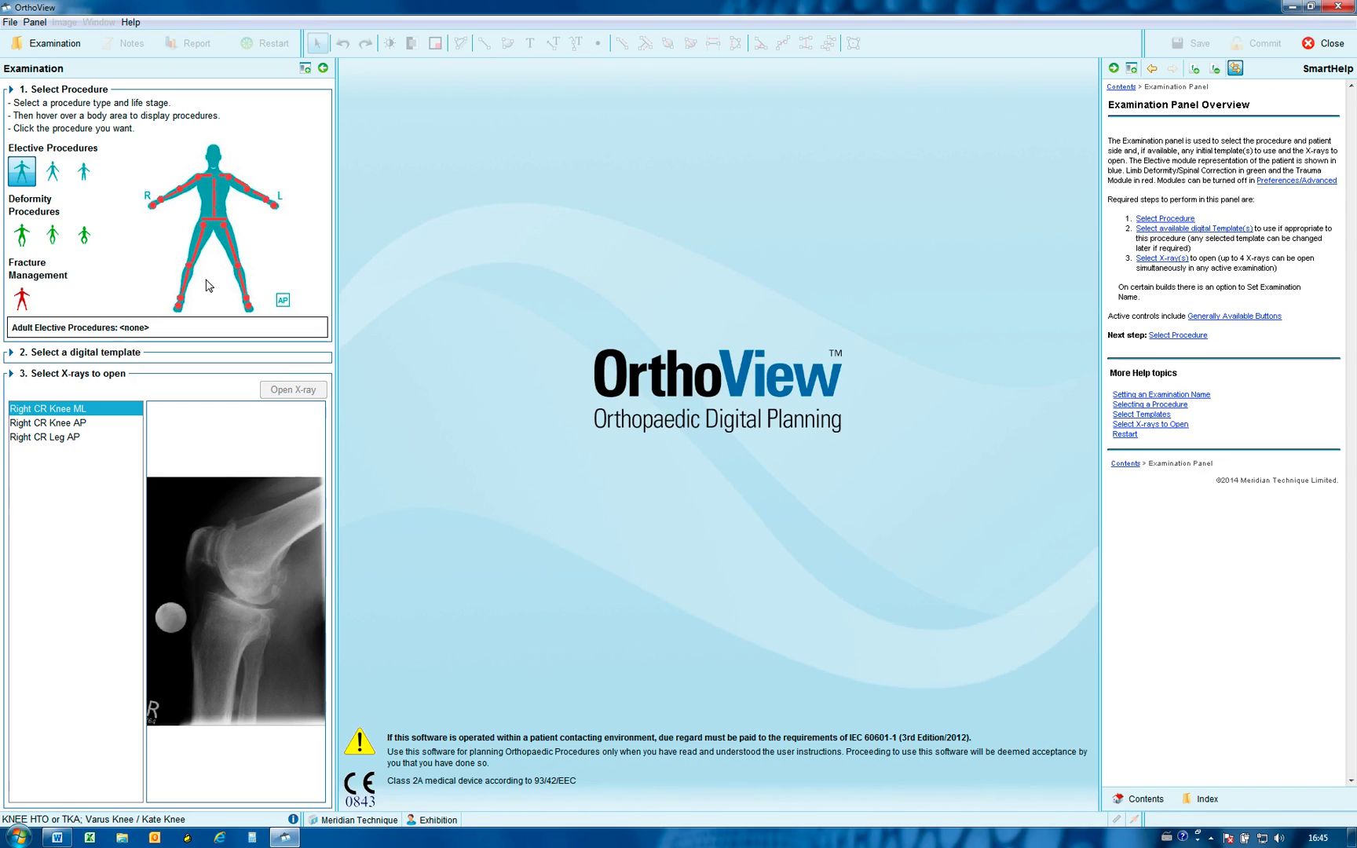
Switch to the Deformity Procedures category and bring up the knee procedure popup.
mouse_move(198, 274)
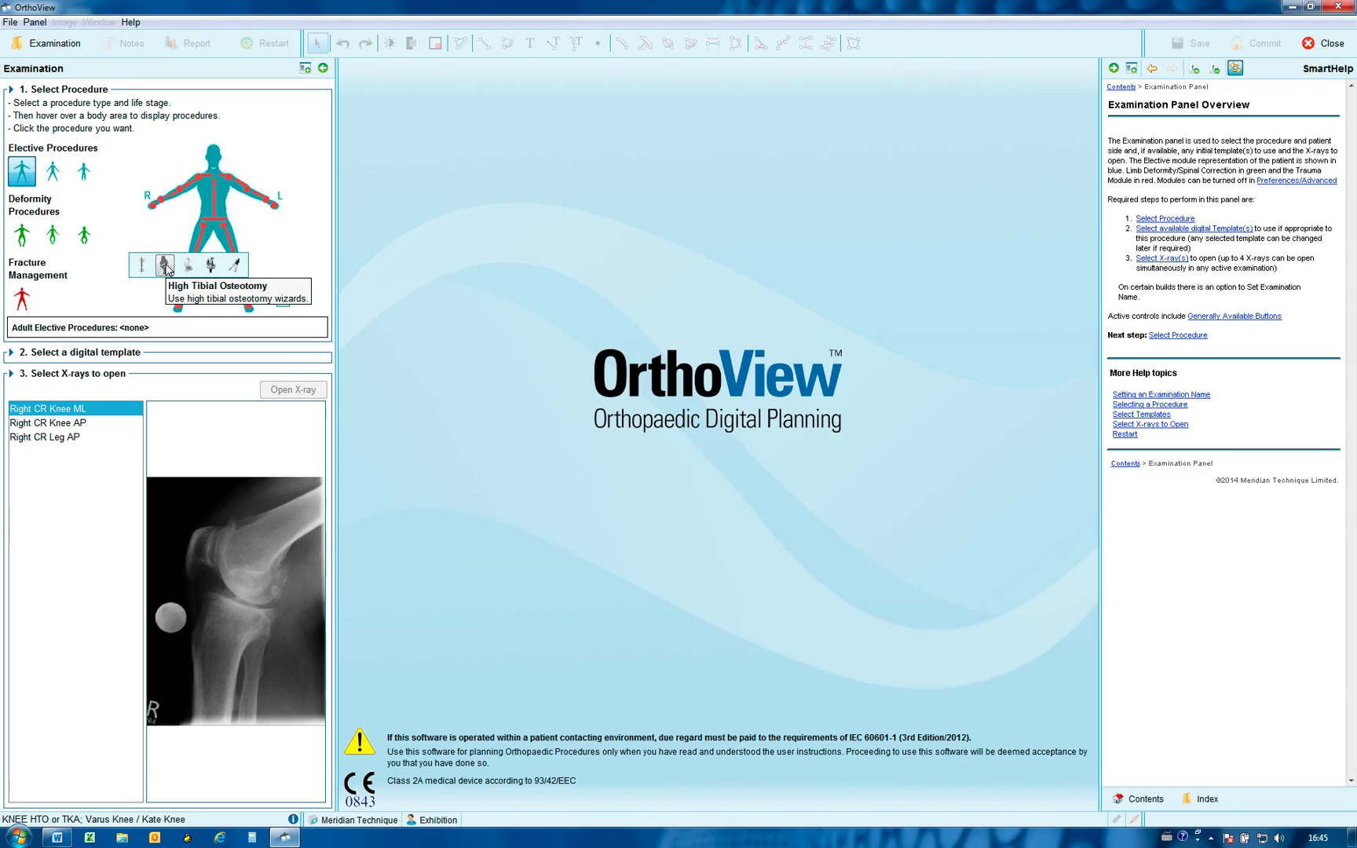
click(21, 234)
mouse_move(191, 273)
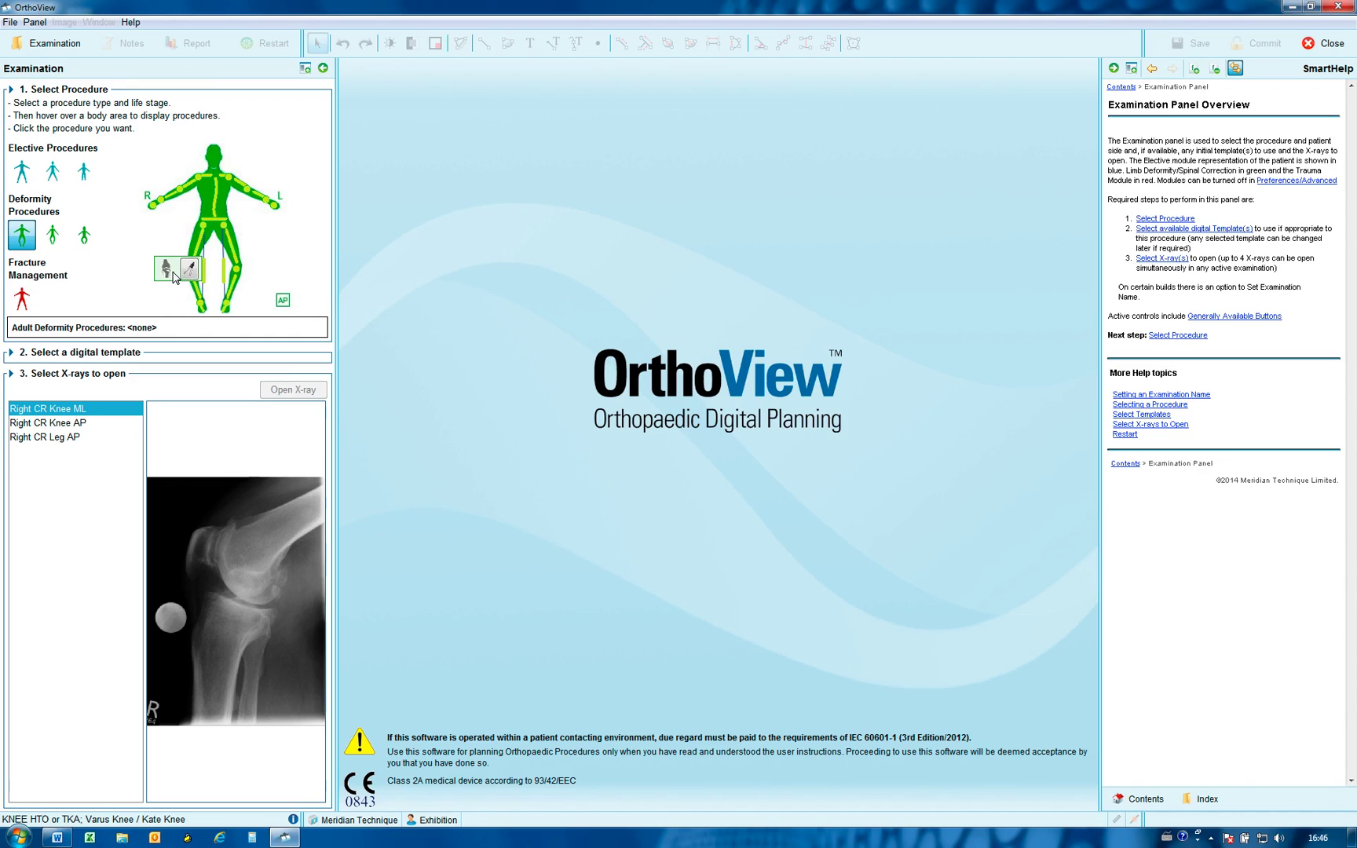
Pick right High Tibial Osteotomy and select the Right CR Leg AP and Right CR Knee ML X-rays.
click(170, 275)
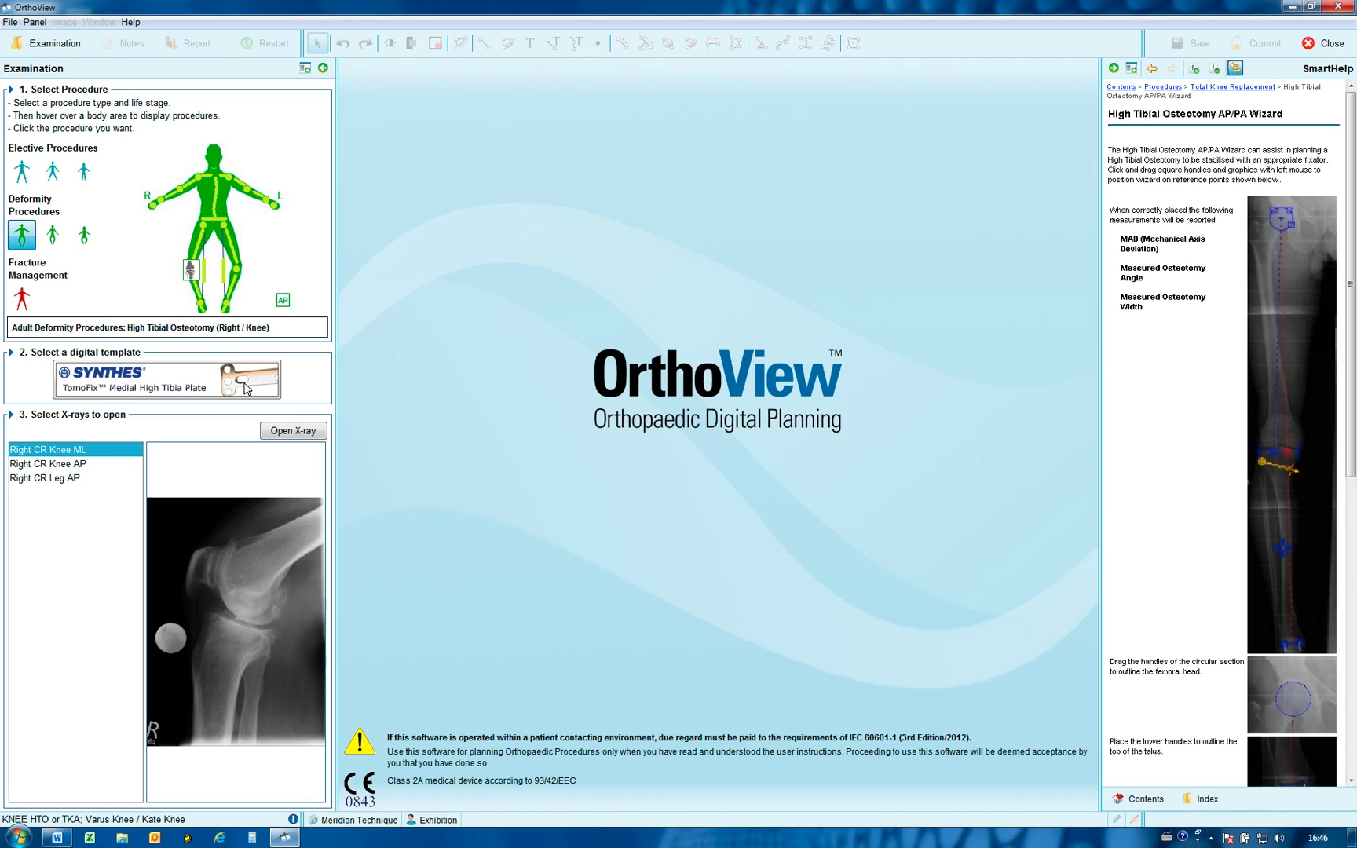
click(77, 479)
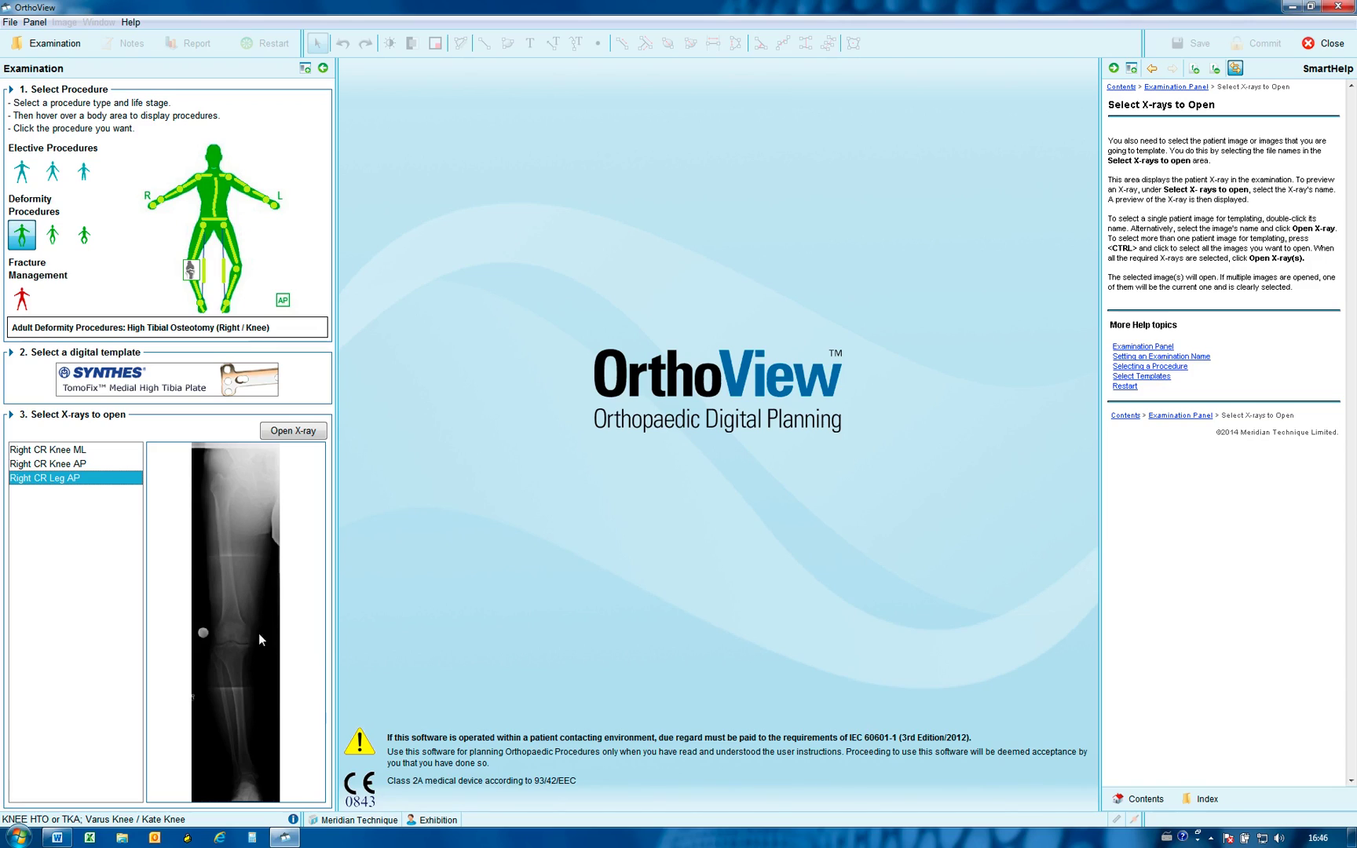
ctrl+click(84, 451)
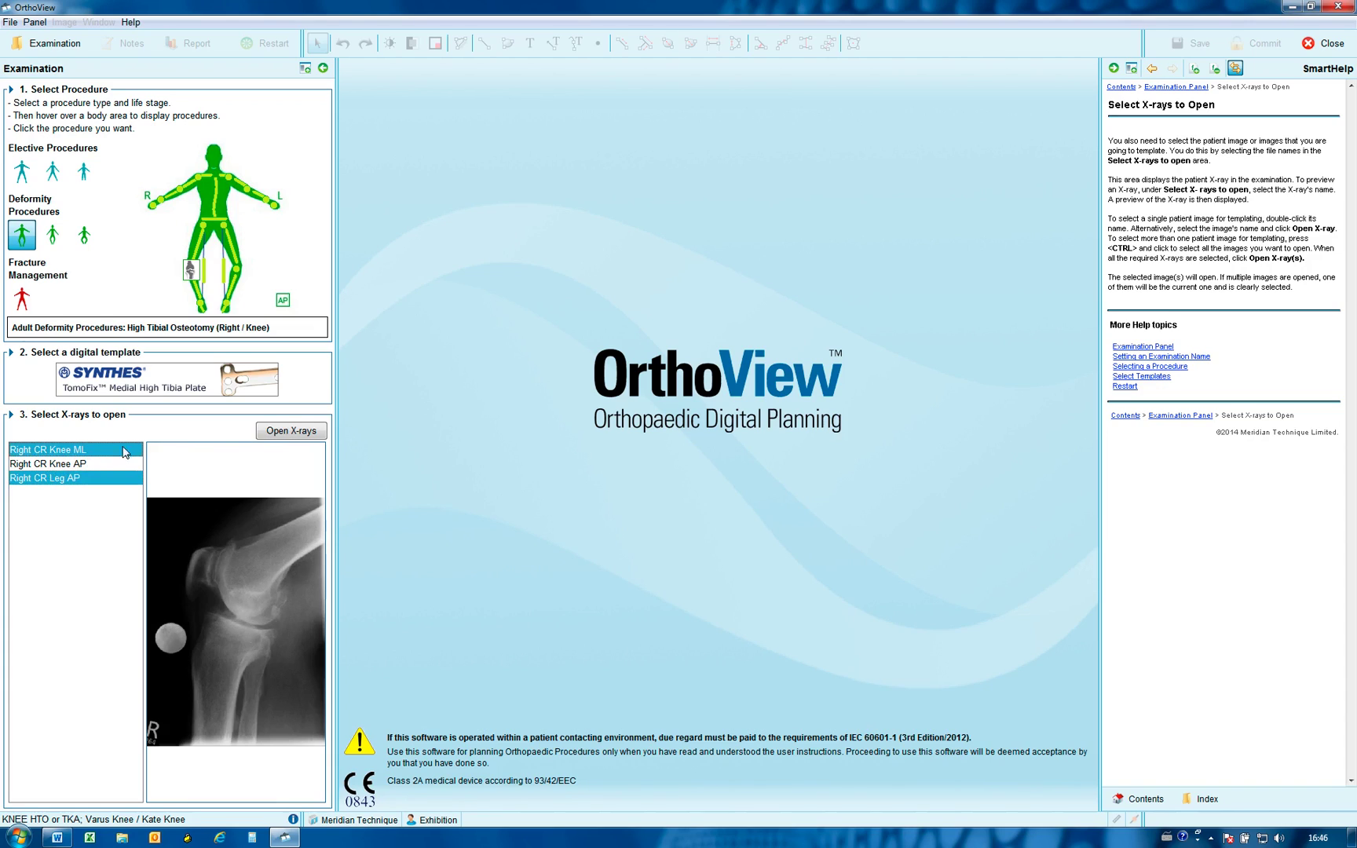
Open both X-rays, scale each to its 25 mm marker ball, and enlarge the long-leg AP.
click(291, 431)
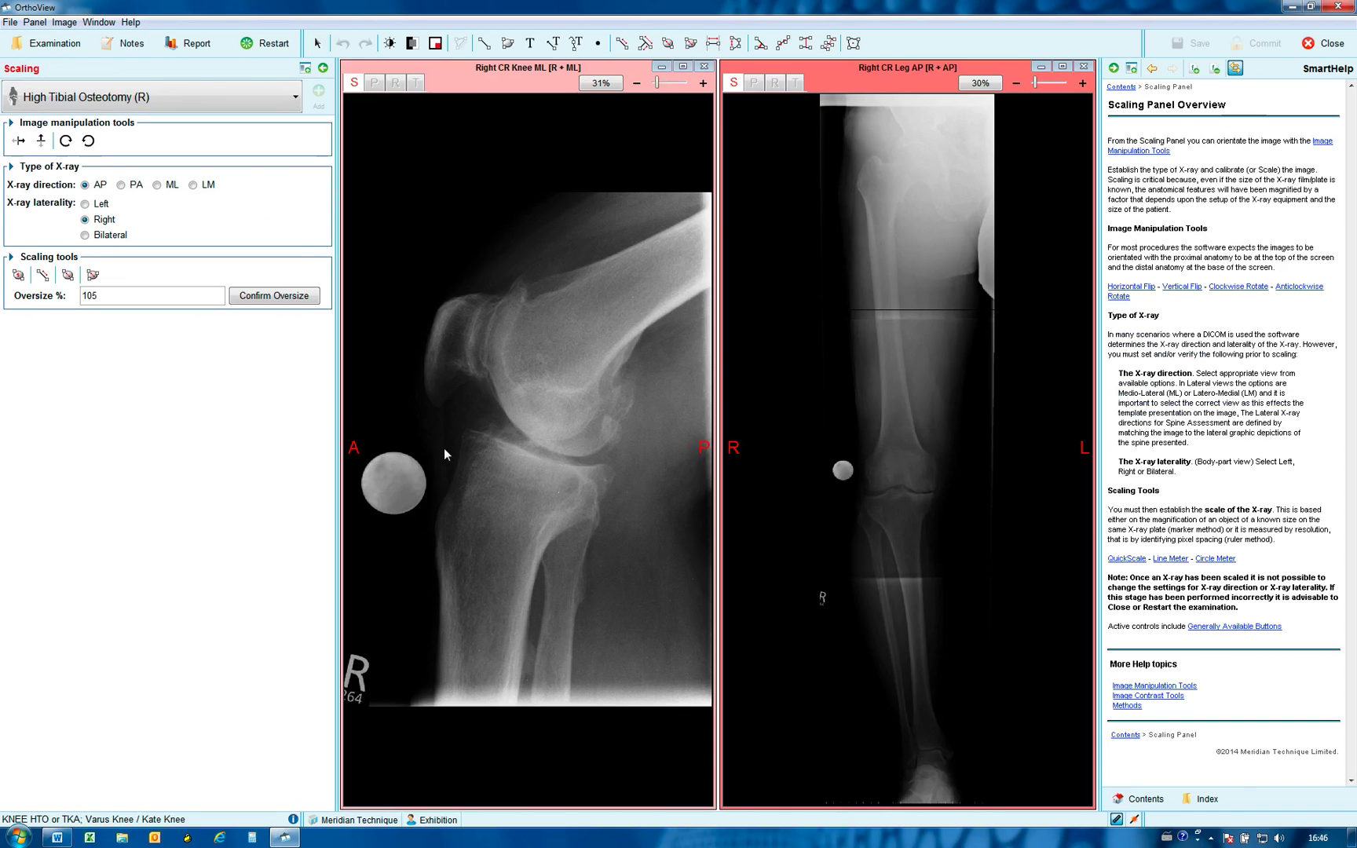
click(385, 483)
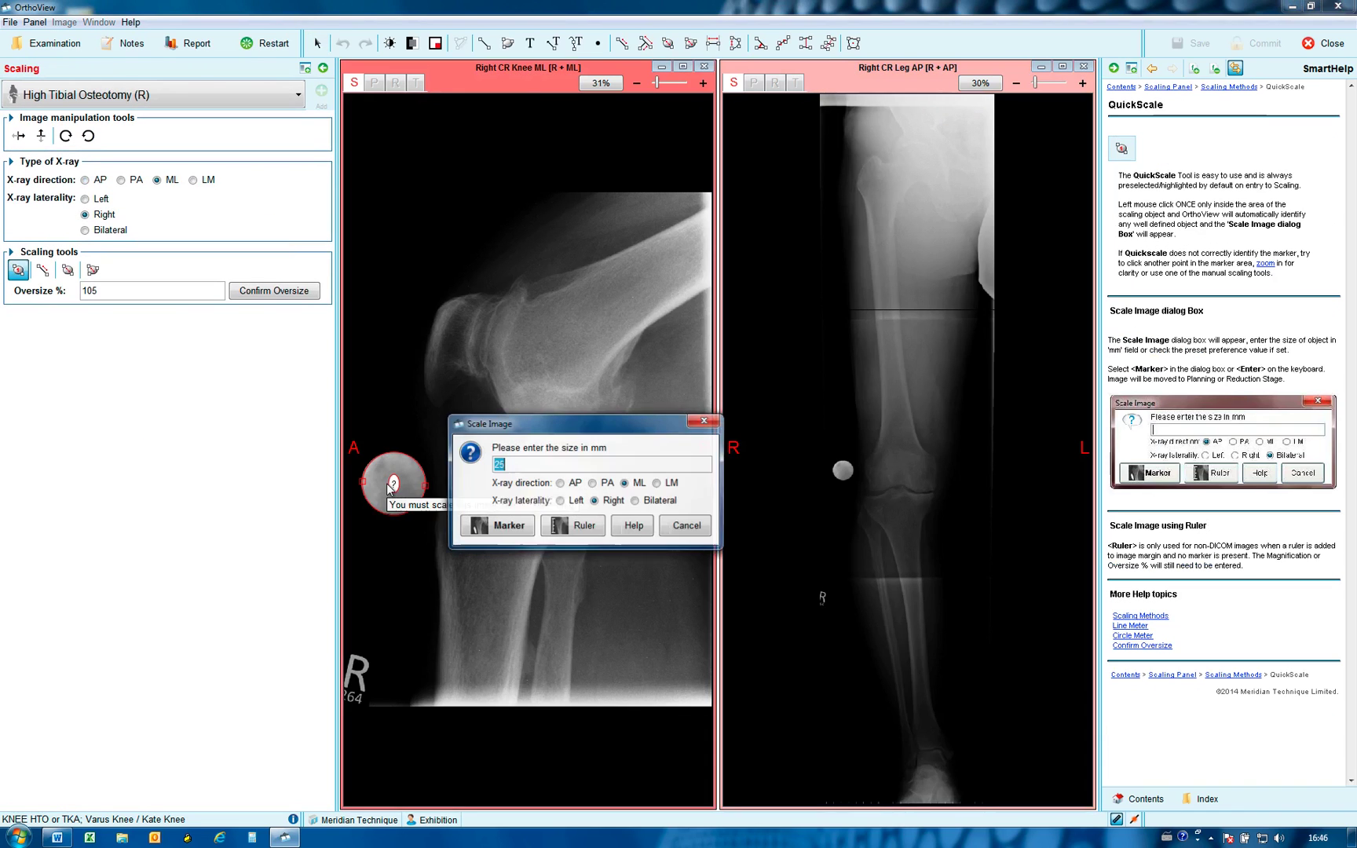
click(515, 531)
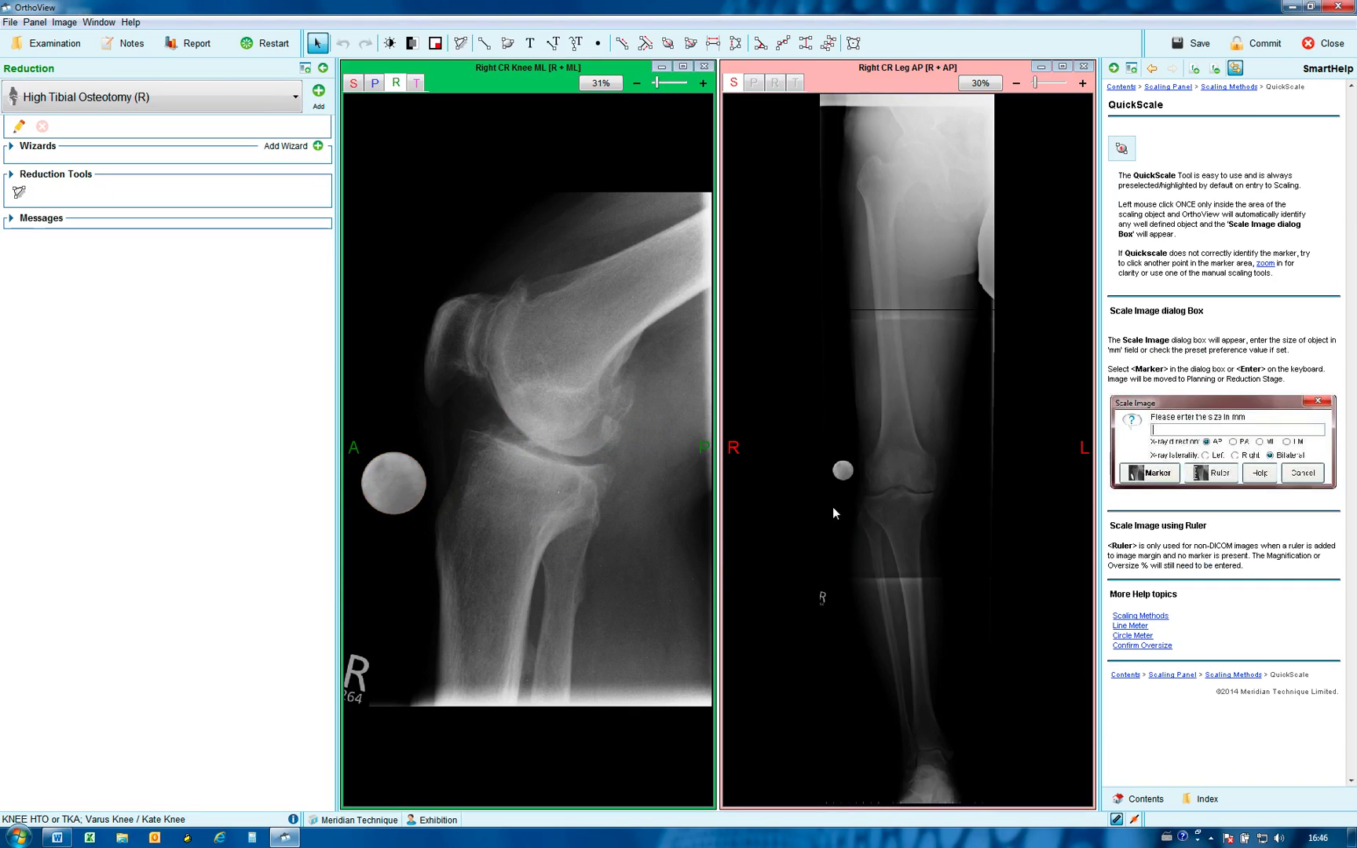
click(841, 471)
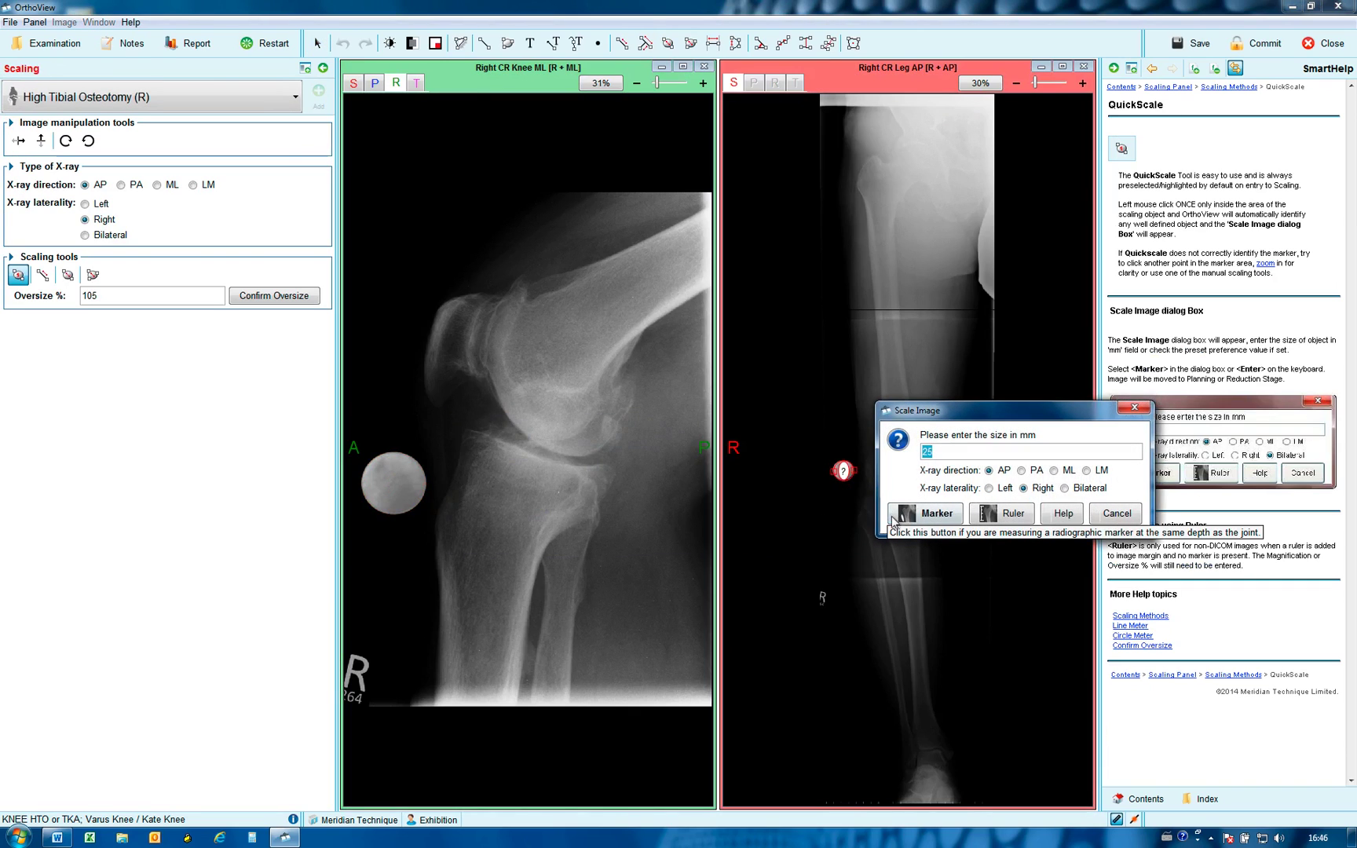
click(923, 519)
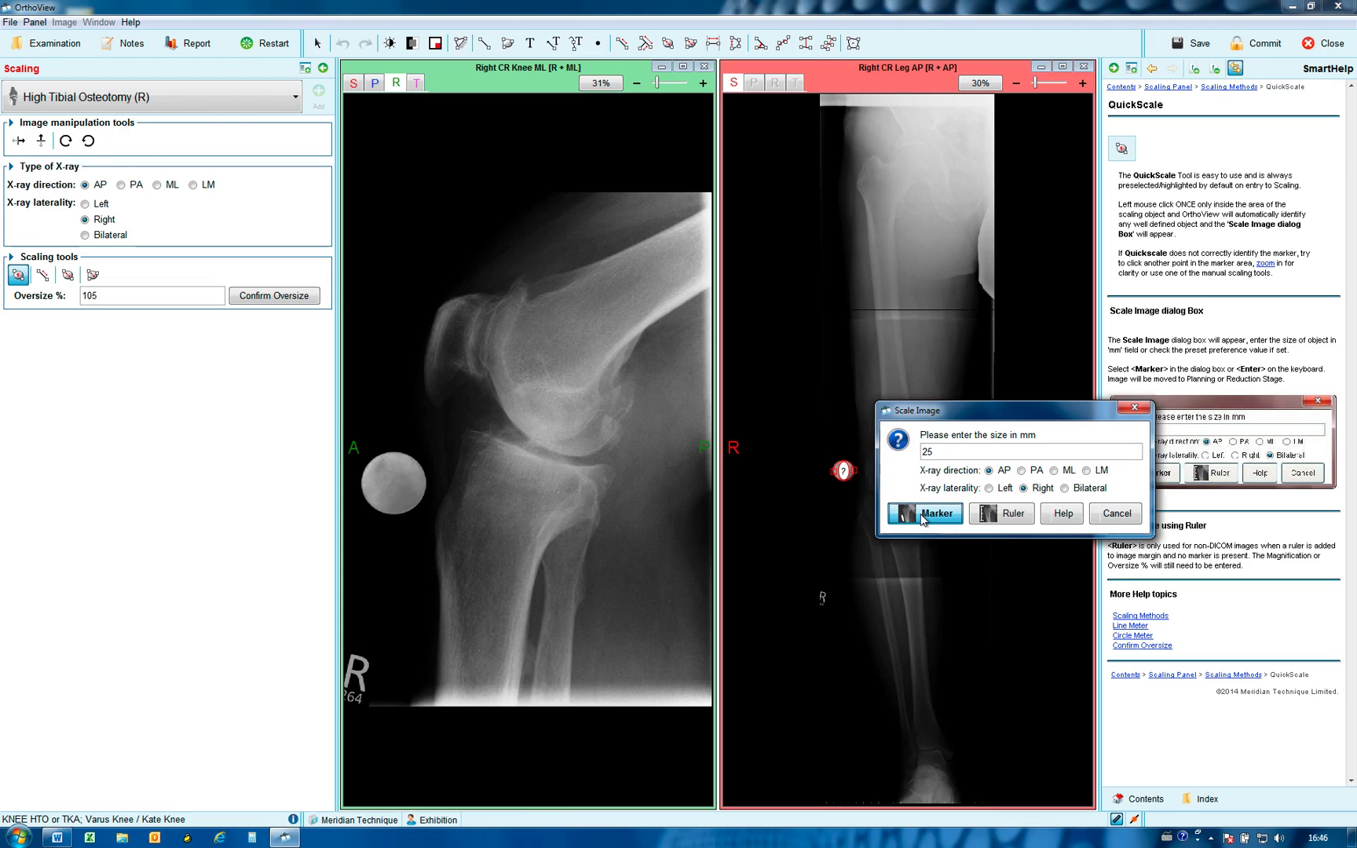
click(1062, 68)
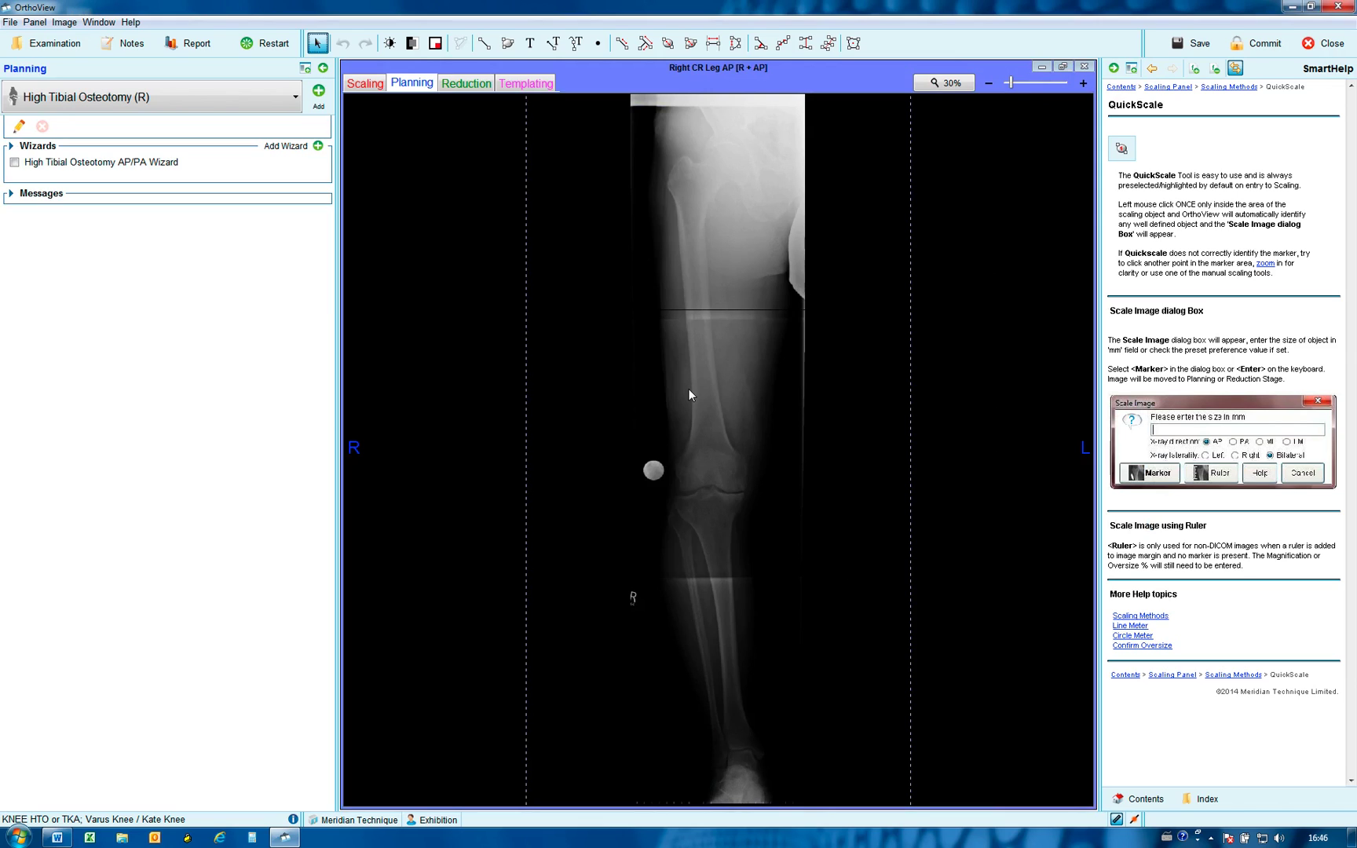
Turn on the High Tibial Osteotomy AP/PA wizard, place its circle on the femoral head, and darken the image.
click(18, 163)
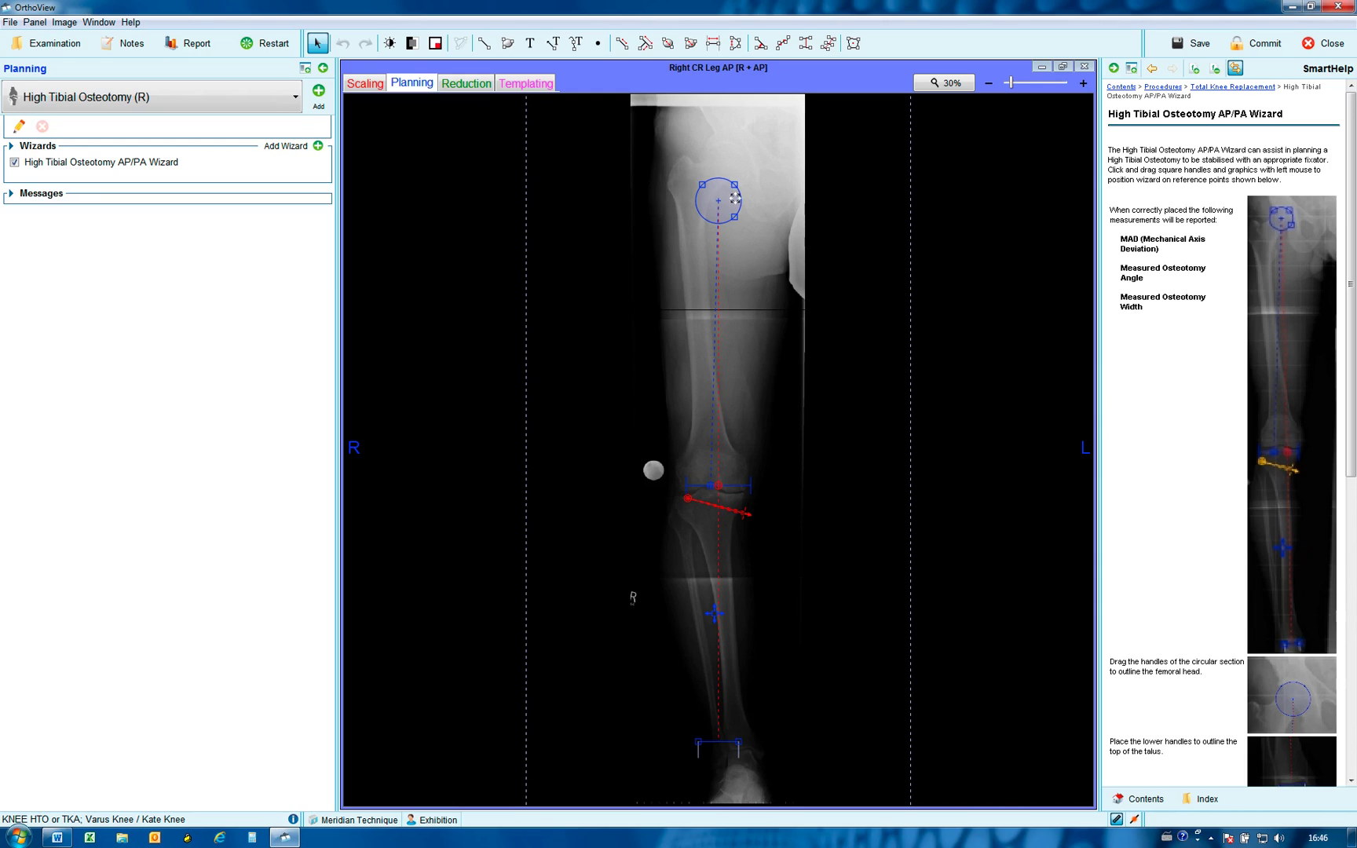
drag(735, 197, 744, 159)
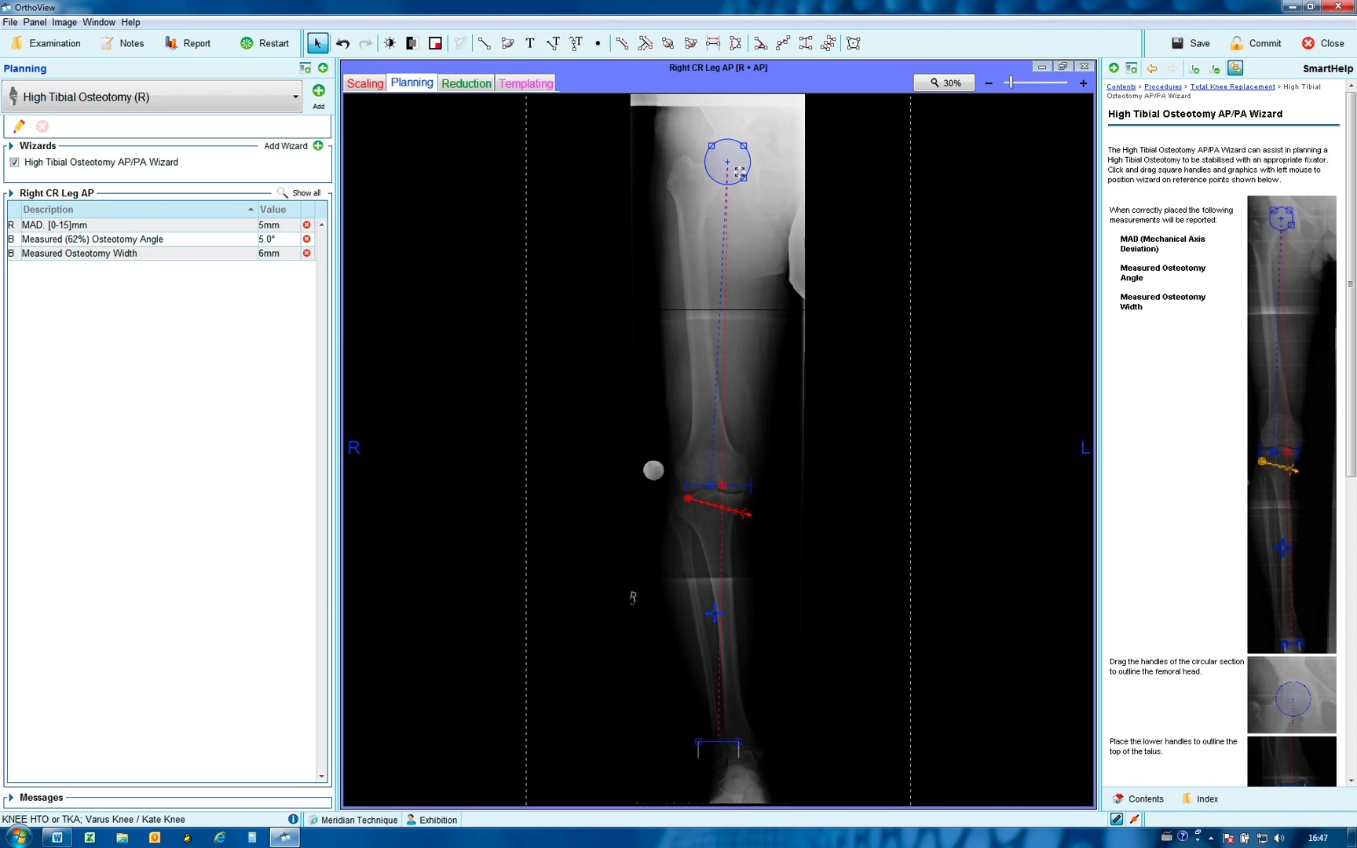
click(389, 44)
drag(628, 245, 560, 205)
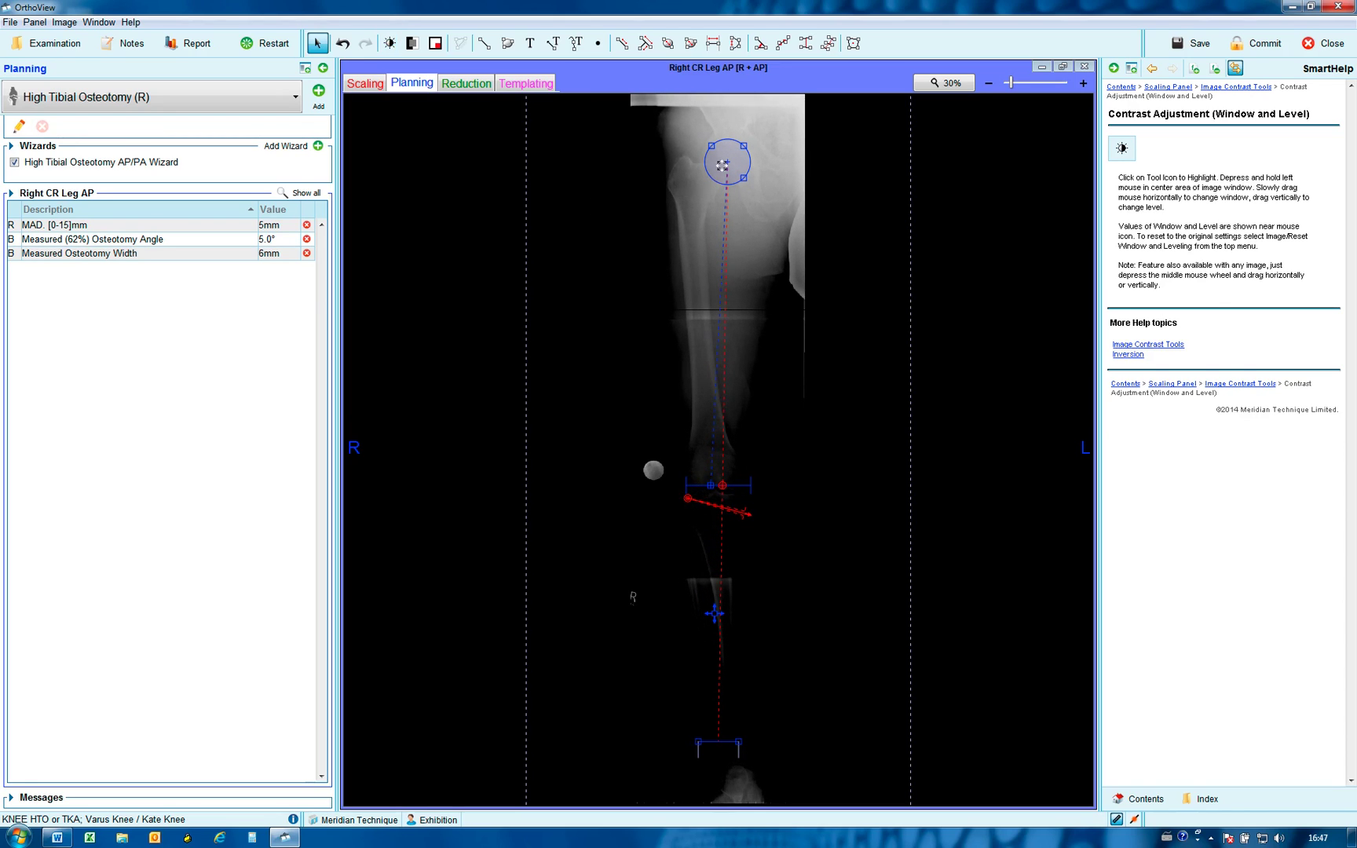
Refine the circle to the femoral head under the Blue Lens, giving MAD 5.5 mm and 5.1°.
key(space)
drag(533, 354, 519, 368)
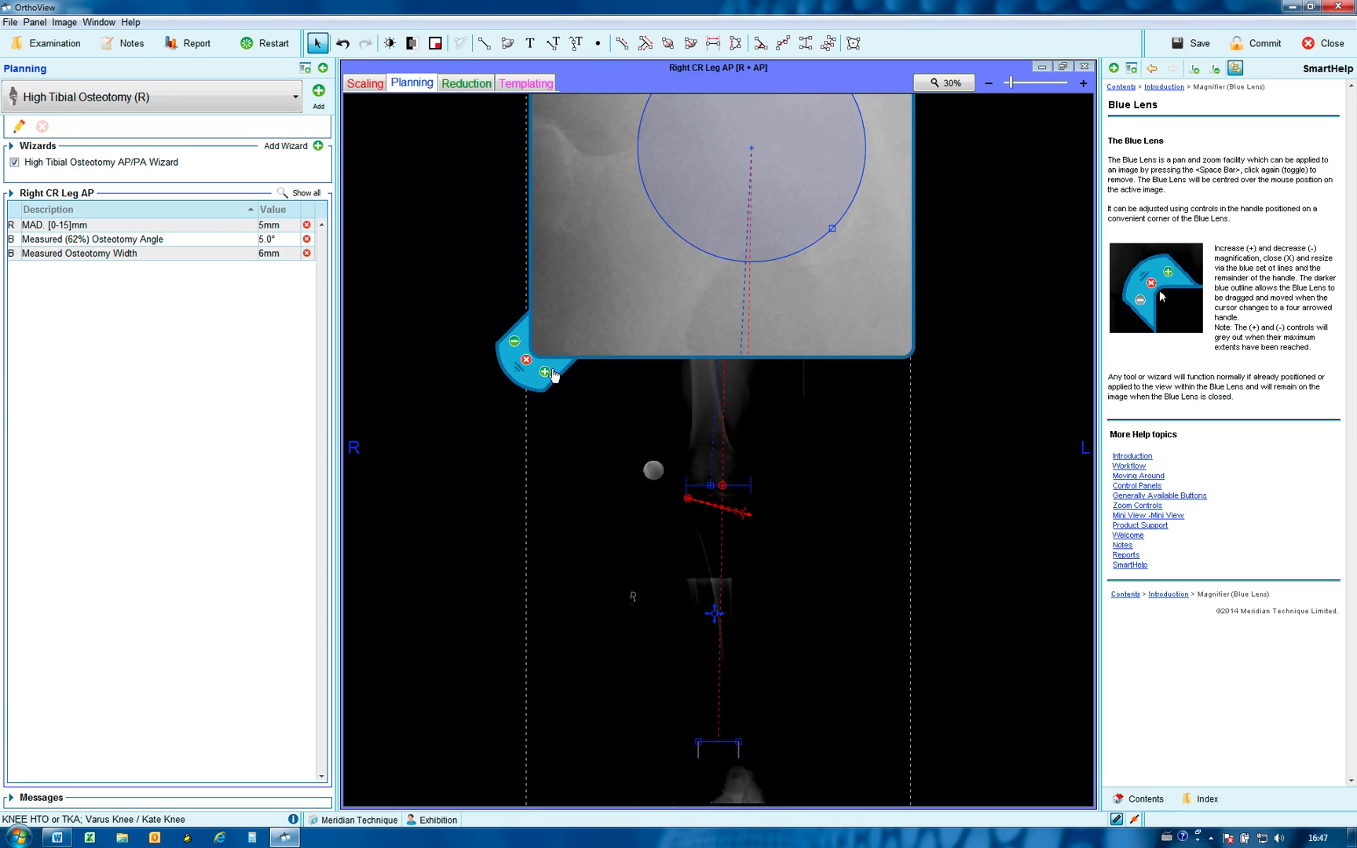
click(514, 342)
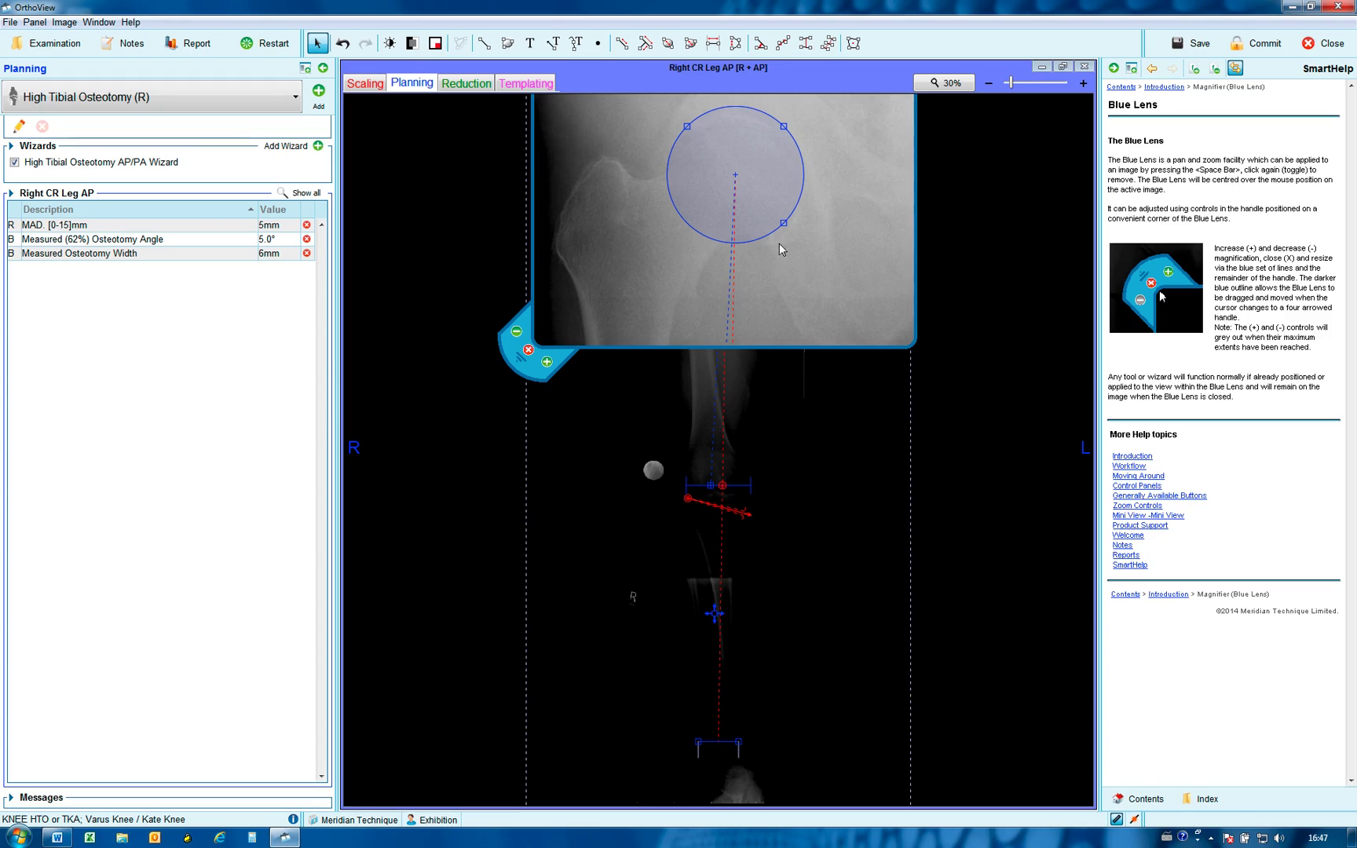
mouse_move(763, 208)
mouse_down()
mouse_move(782, 229)
mouse_move(764, 197)
mouse_up()
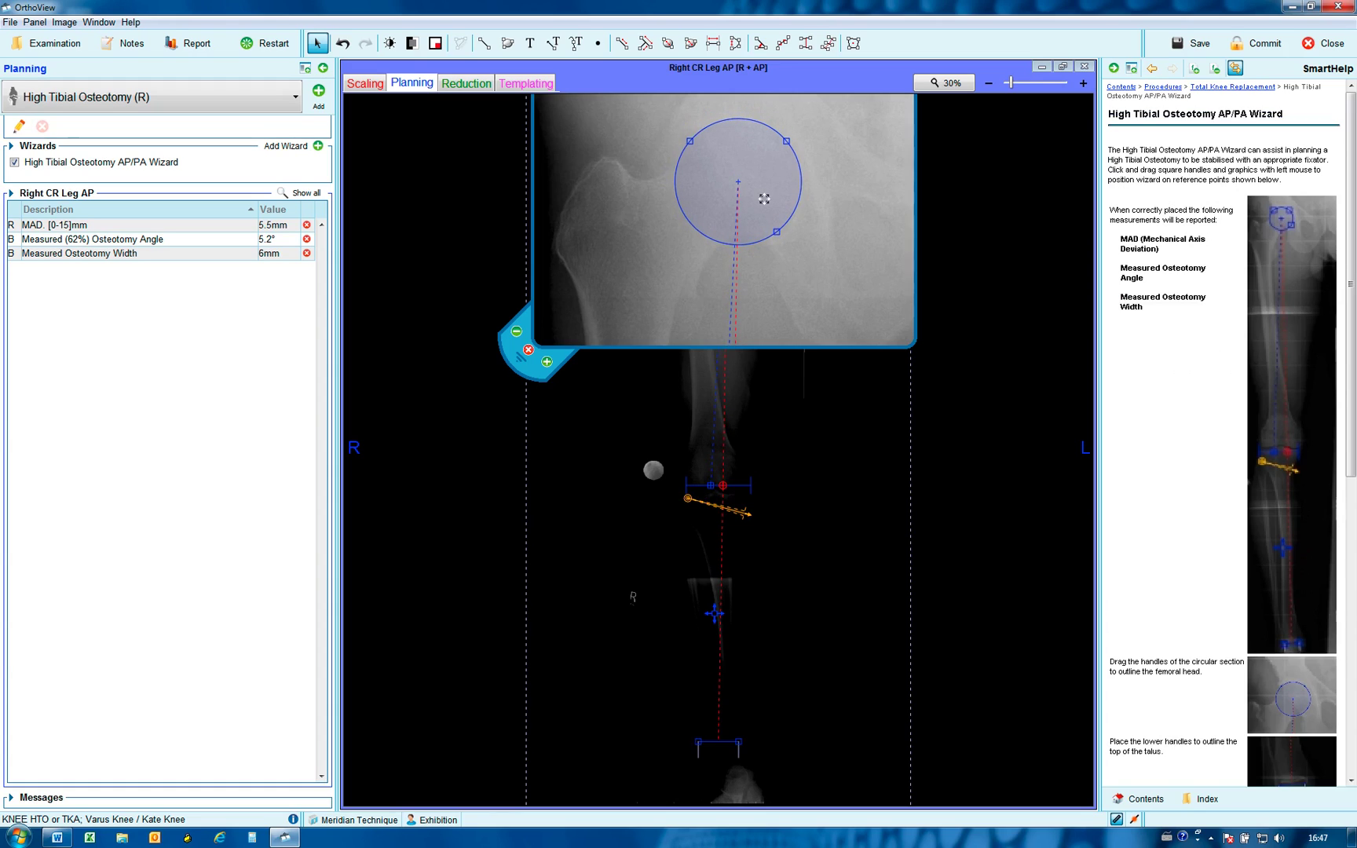
drag(690, 143, 700, 153)
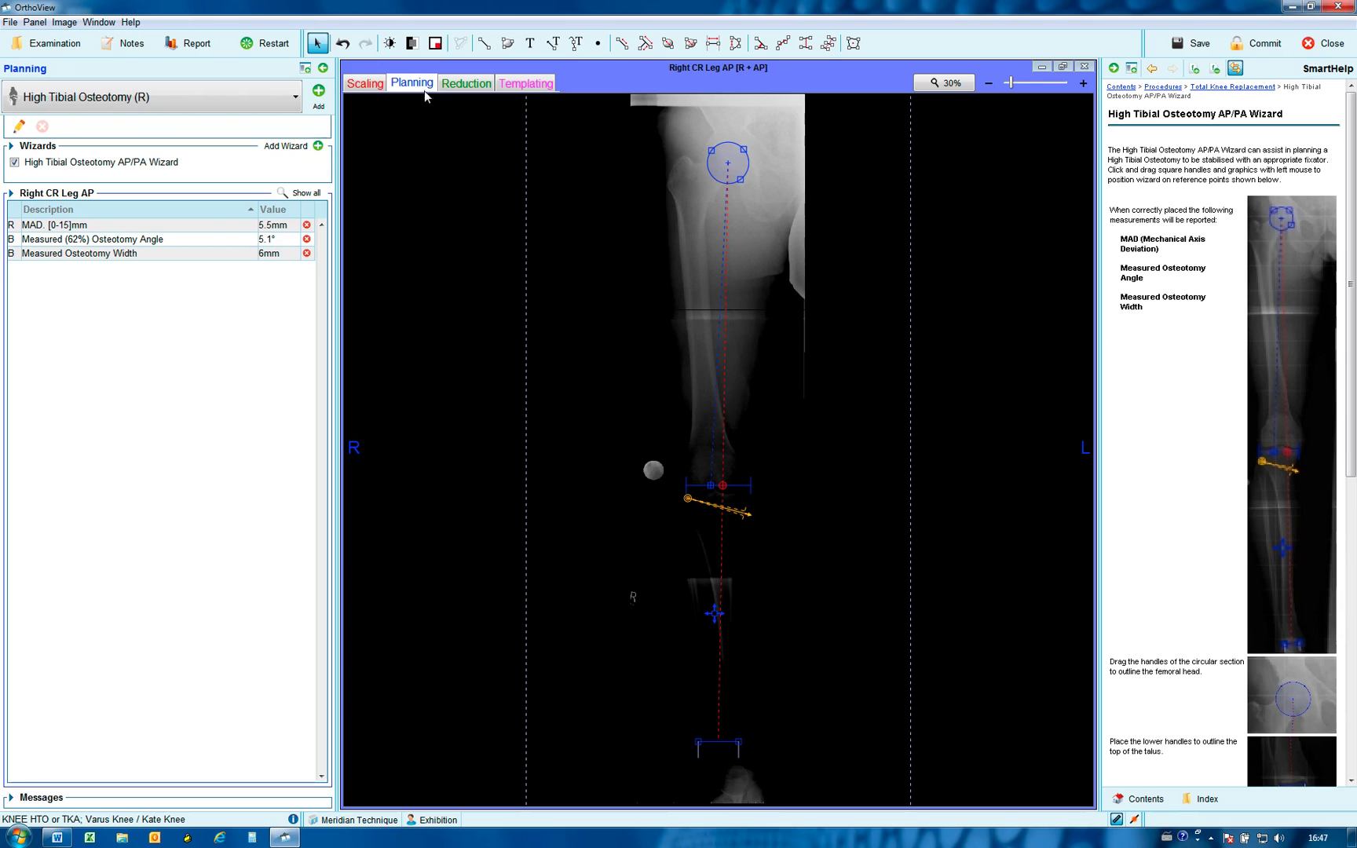
Brighten the long-leg X-ray with the Window/Level tool.
click(388, 43)
drag(616, 407, 596, 518)
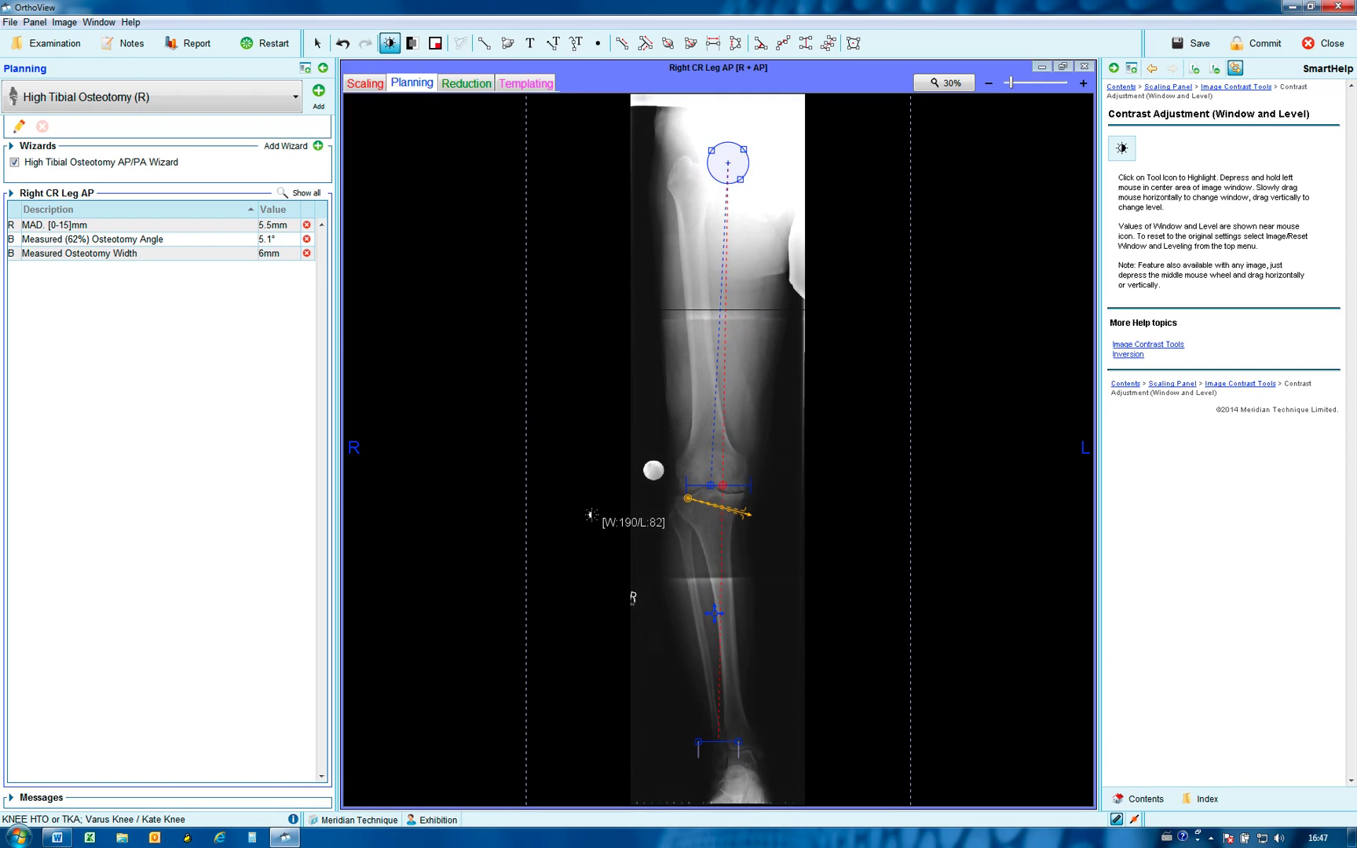
key(Escape)
Place the wizard's ankle markers and knee line, reading MAD 32.5 mm, 14.0° and 17 mm.
drag(721, 740, 752, 752)
key(space)
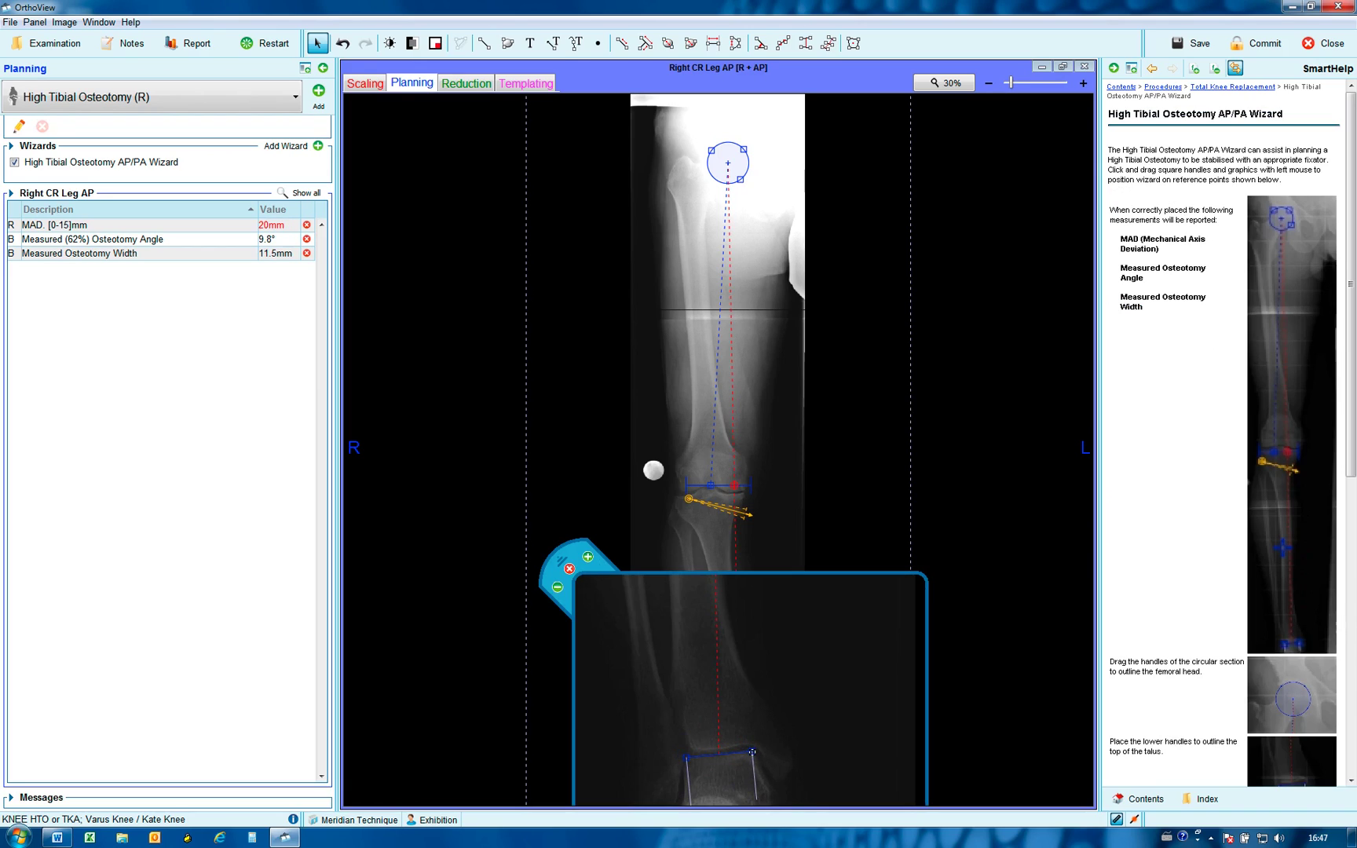
key(space)
drag(698, 485, 687, 494)
key(space)
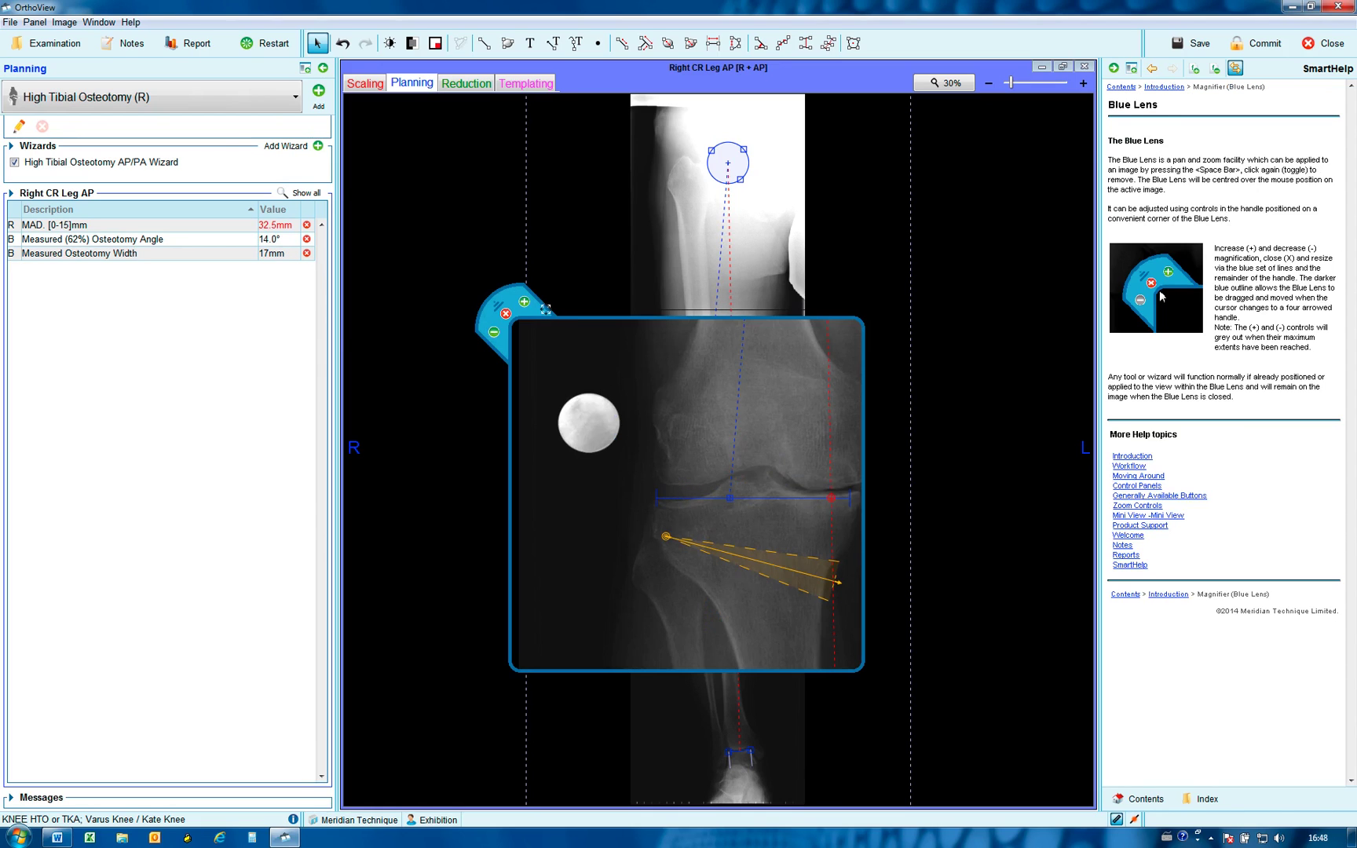
Adjust the knee-line ends, lower the hinge and shorten the cut to a 16.5 mm width.
drag(545, 309, 570, 311)
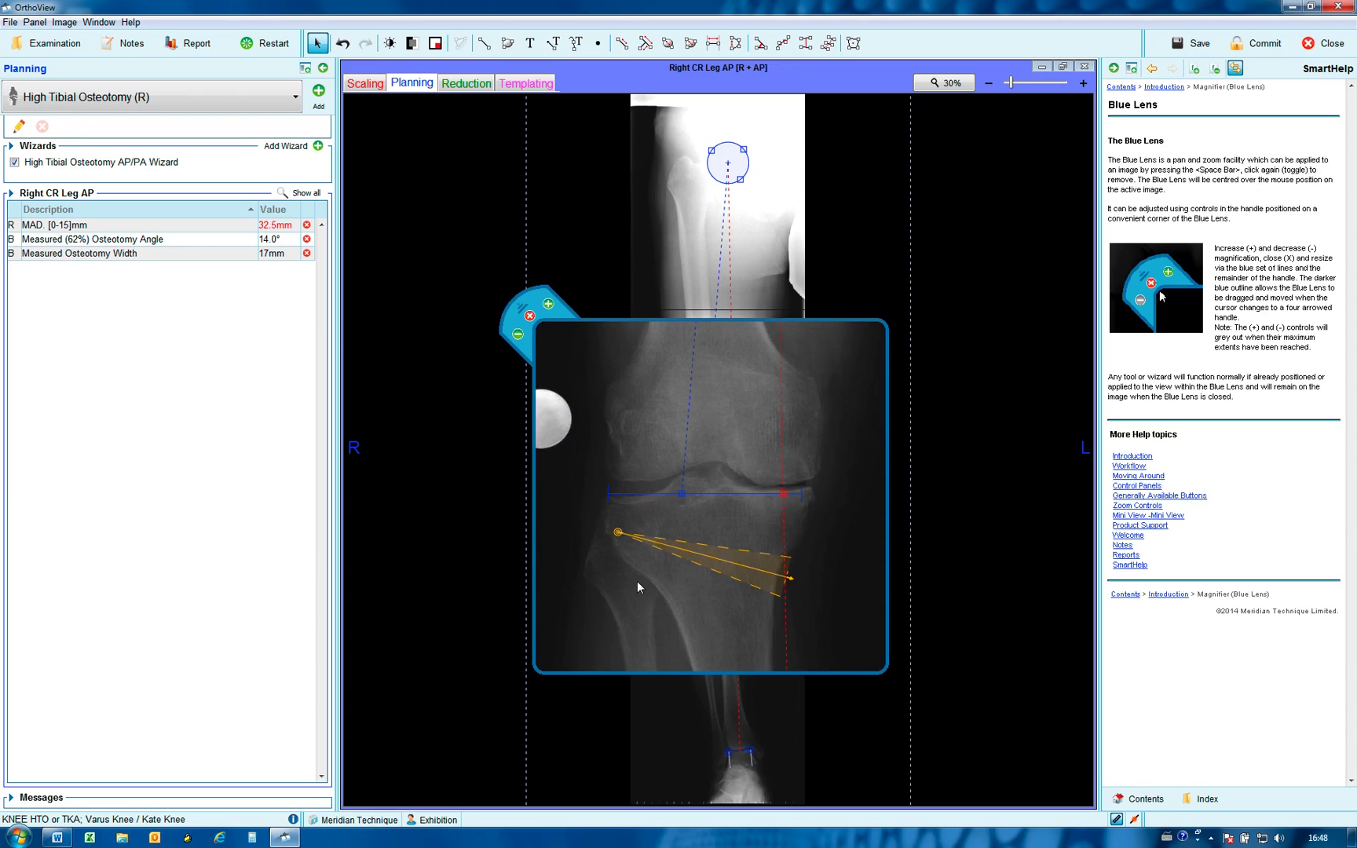
drag(611, 493, 606, 499)
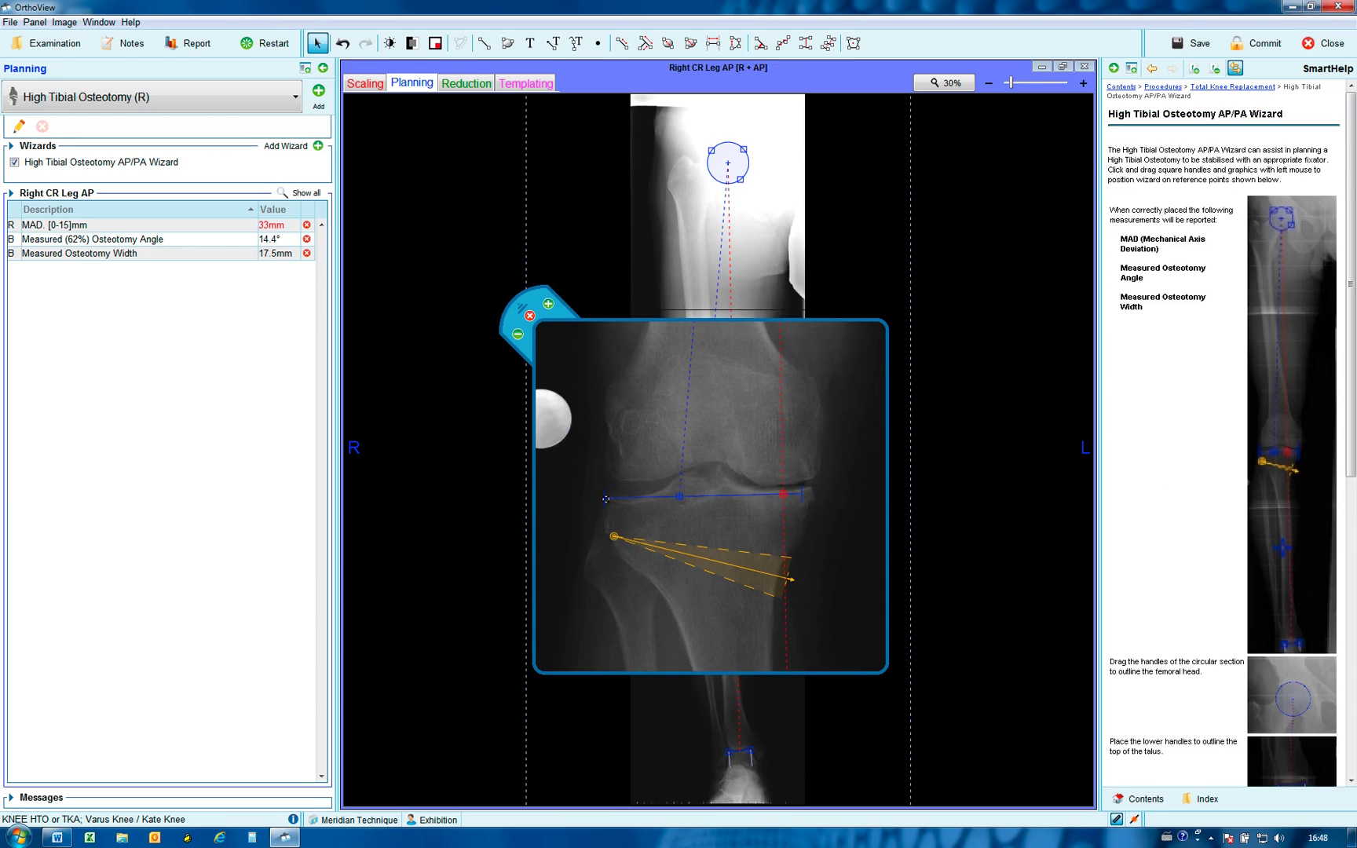
drag(801, 493, 811, 493)
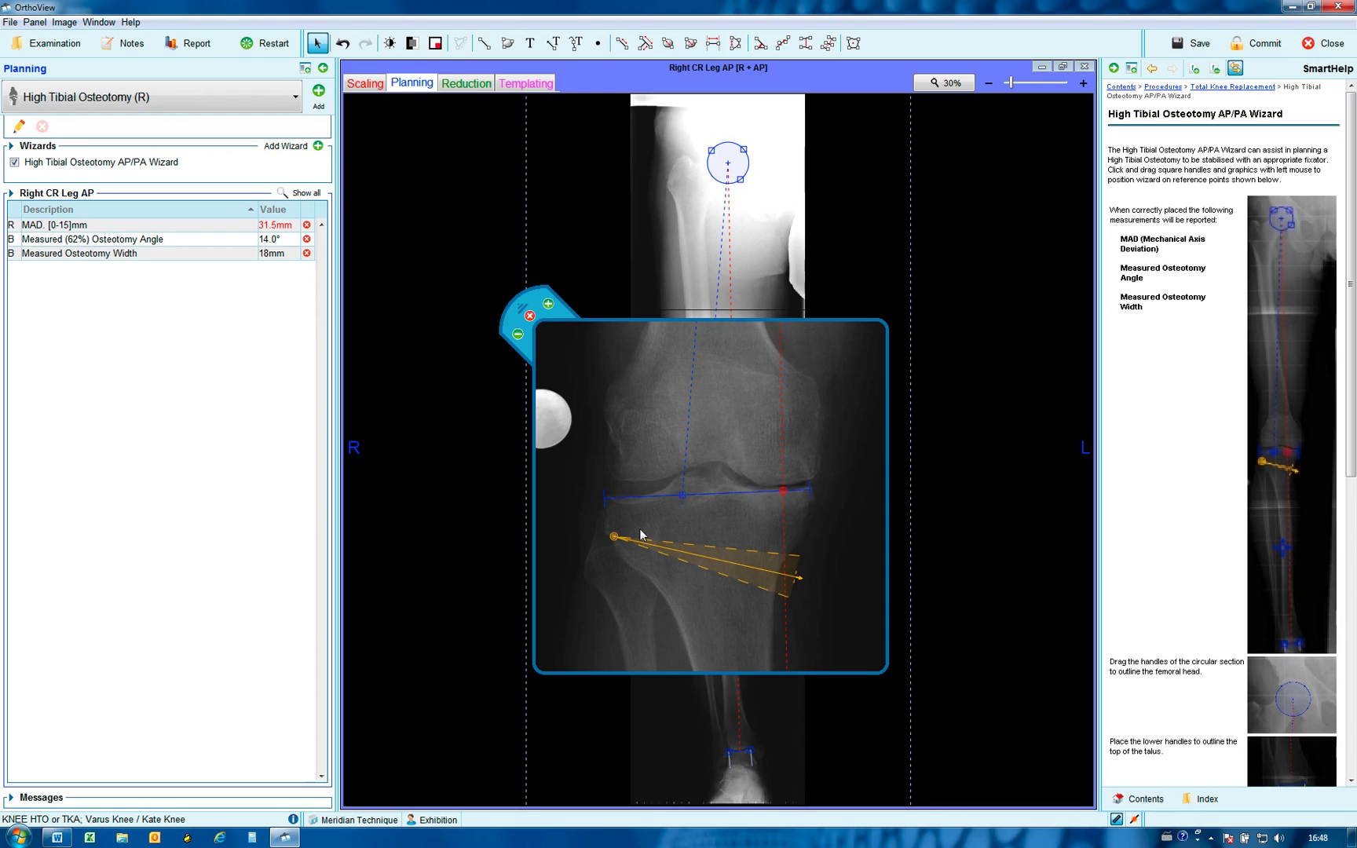
drag(613, 536, 615, 542)
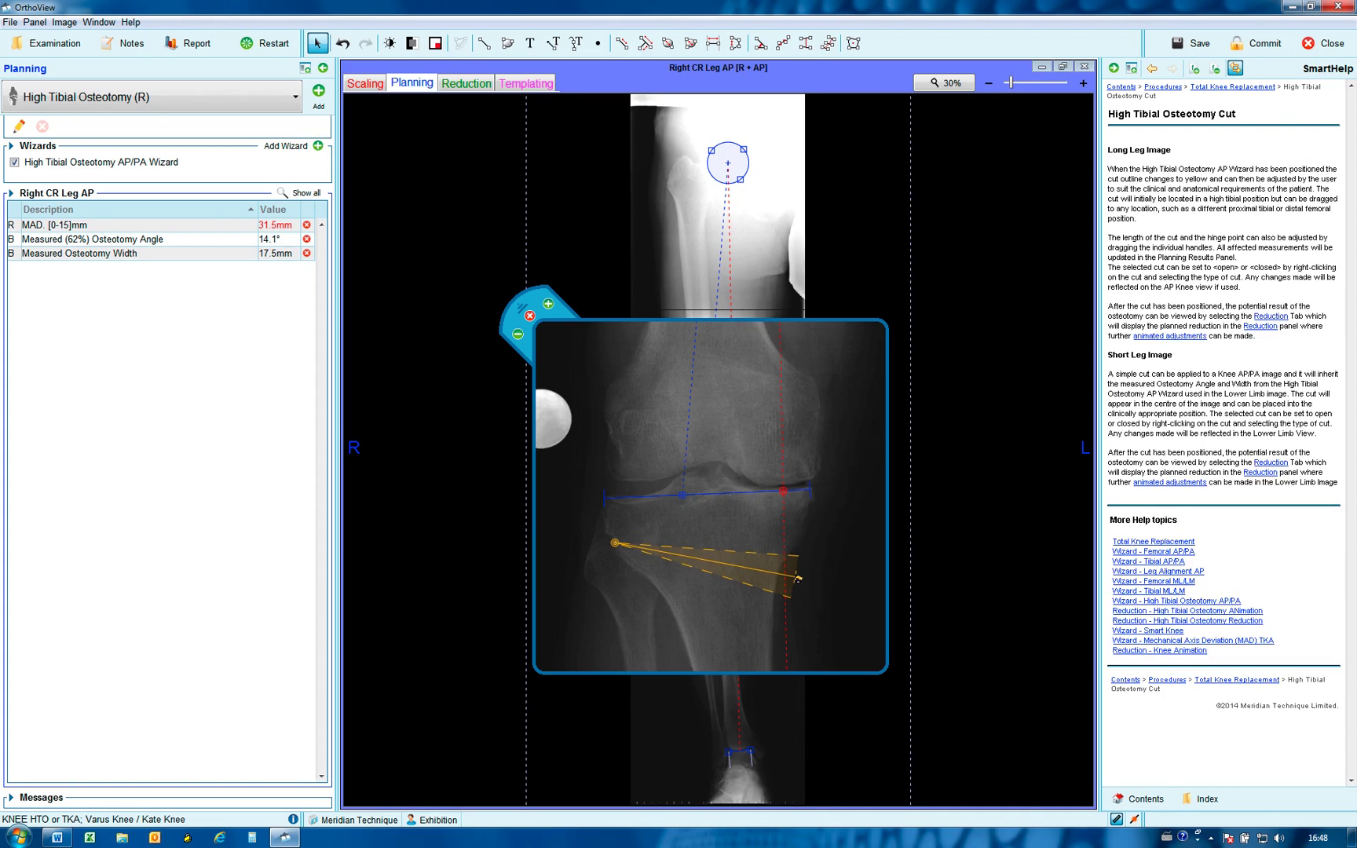
drag(797, 577, 780, 590)
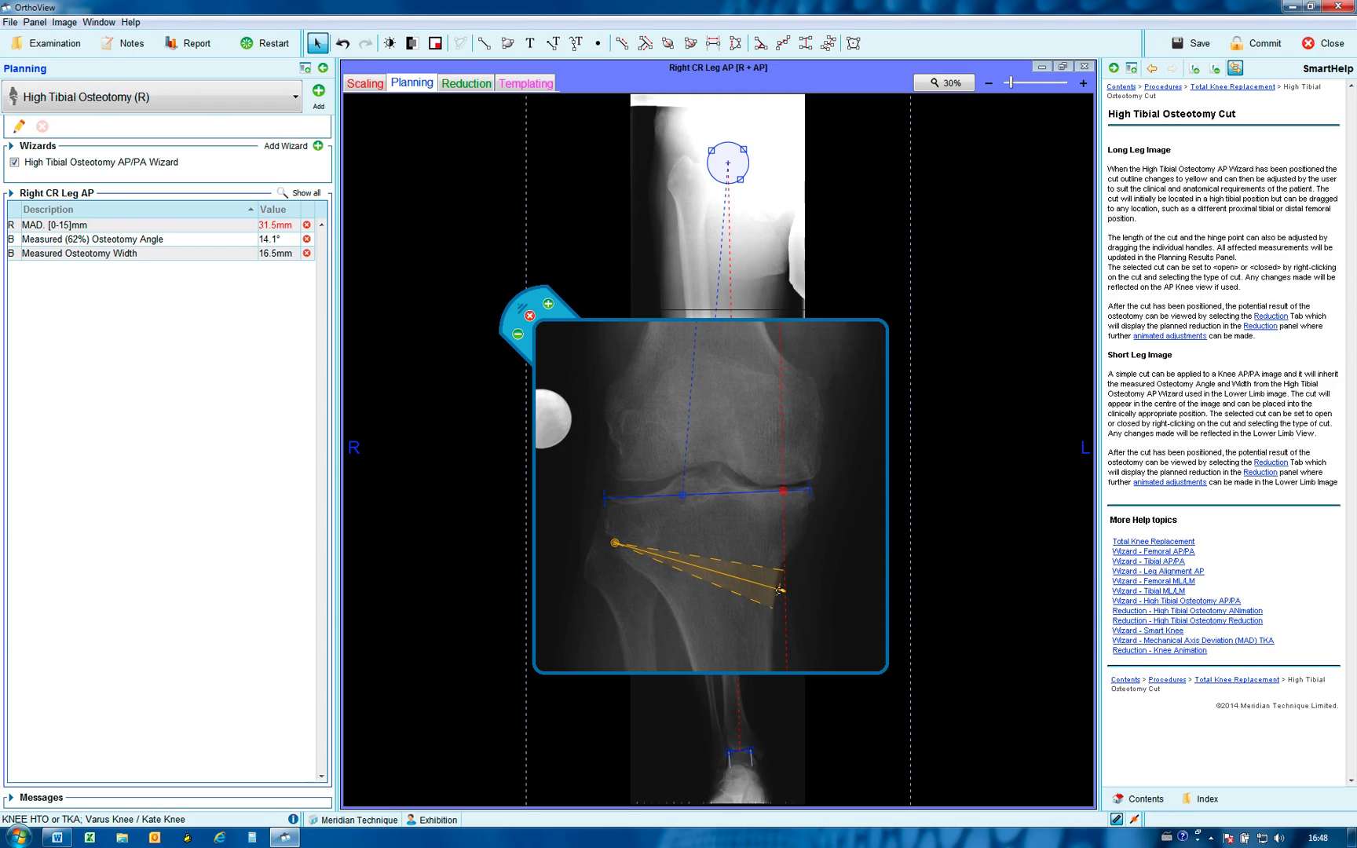
drag(724, 490, 723, 492)
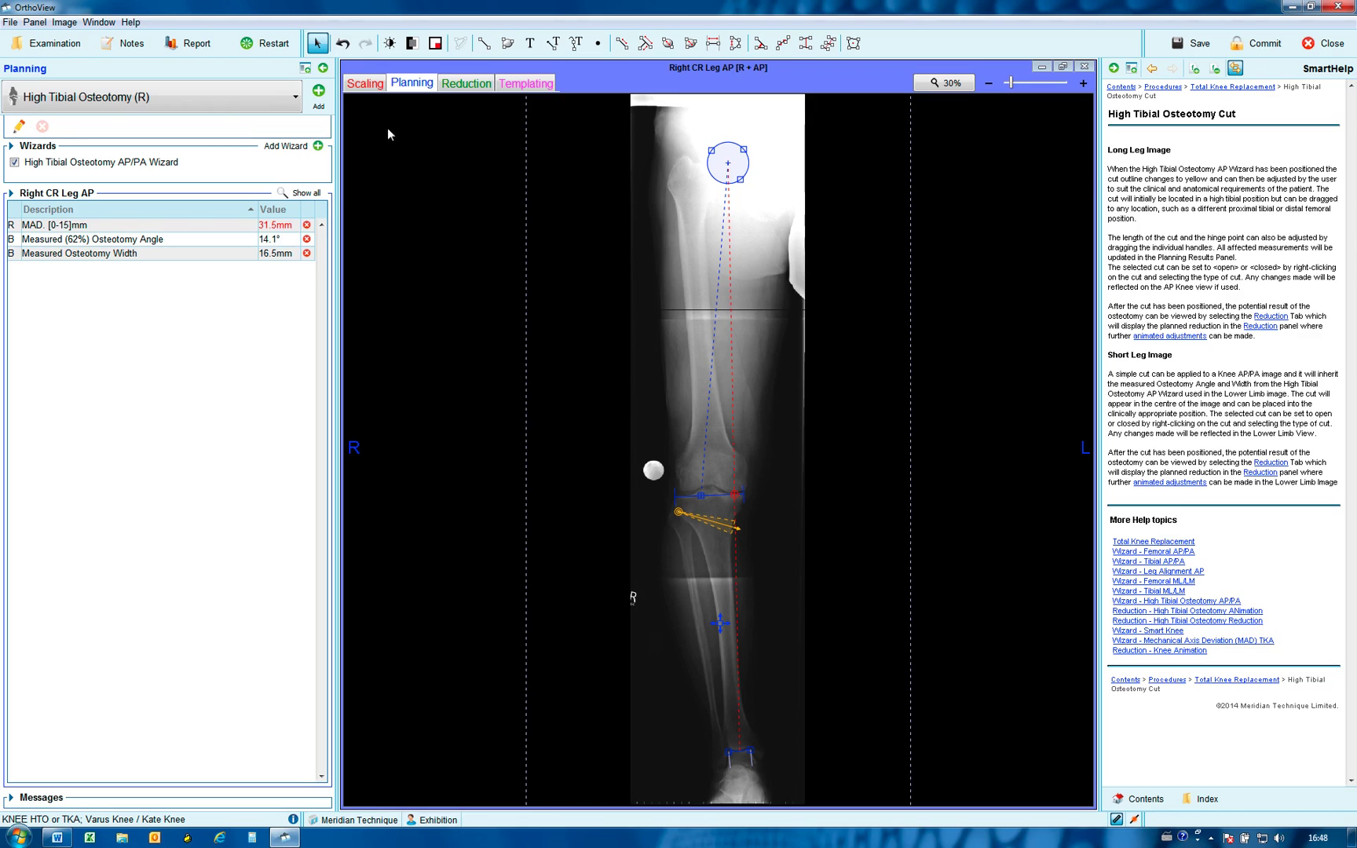
Preview the reduction, try a smaller correction, then reset to the Fujisawa-point alignment.
click(462, 88)
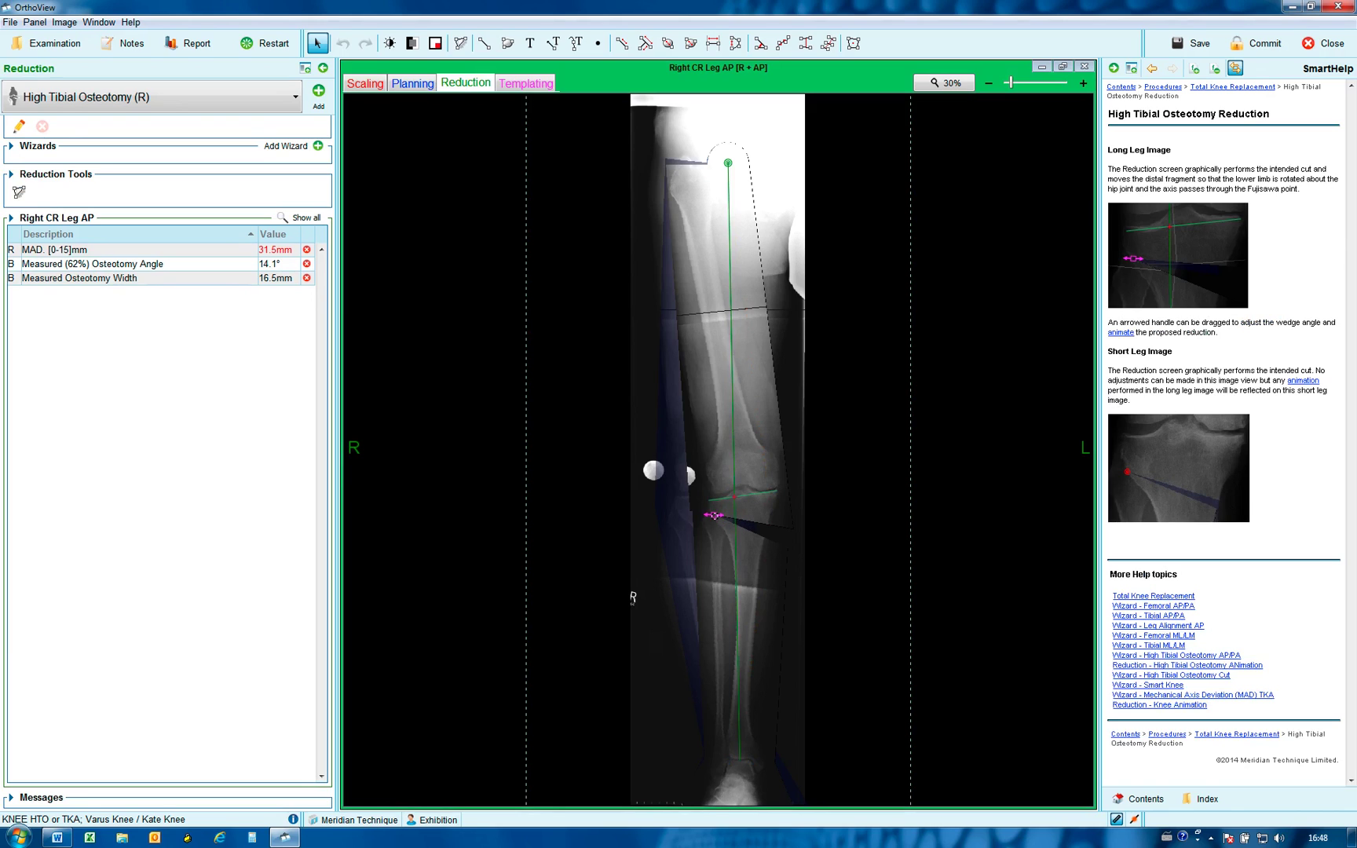
drag(715, 516, 702, 516)
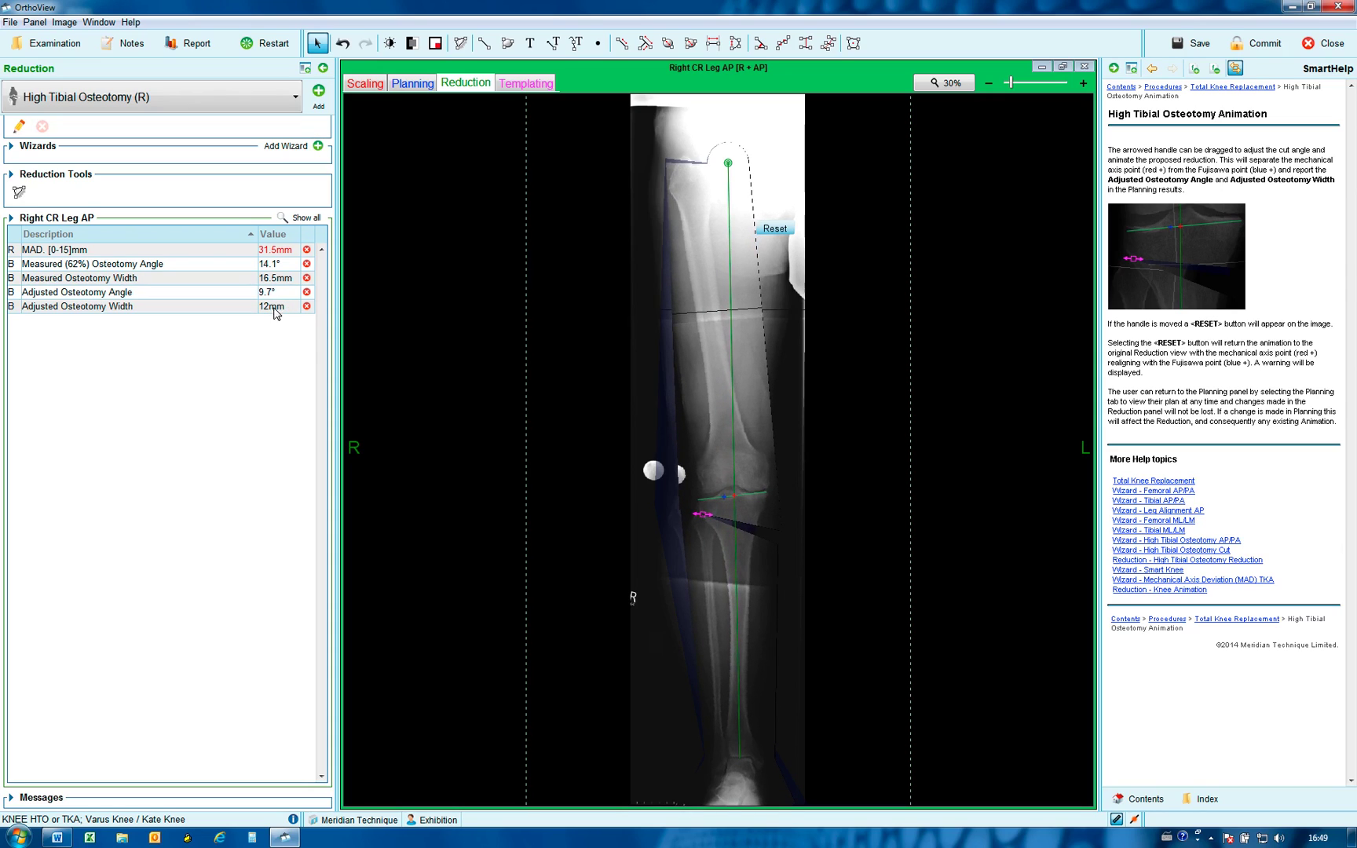
click(780, 232)
click(658, 434)
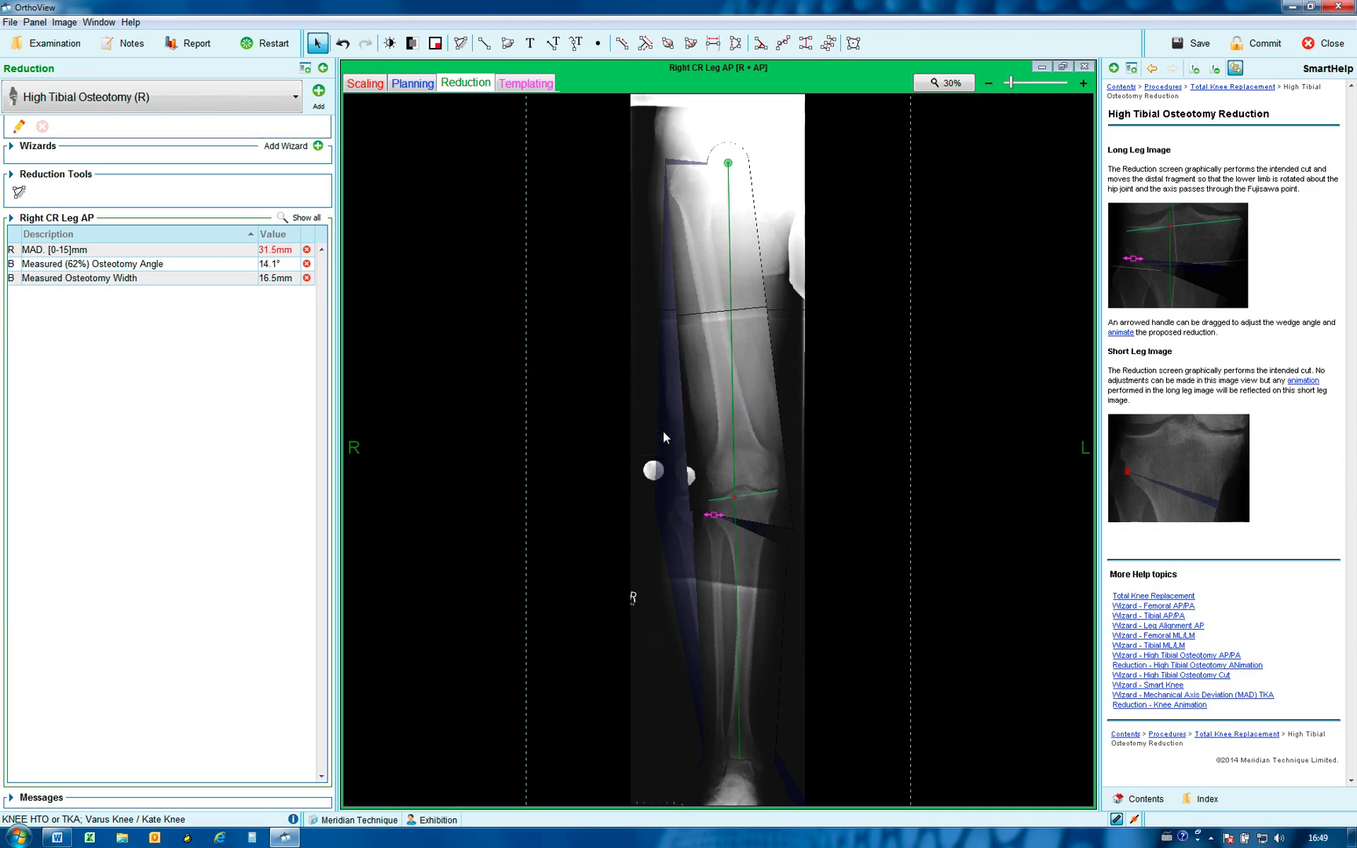
click(412, 84)
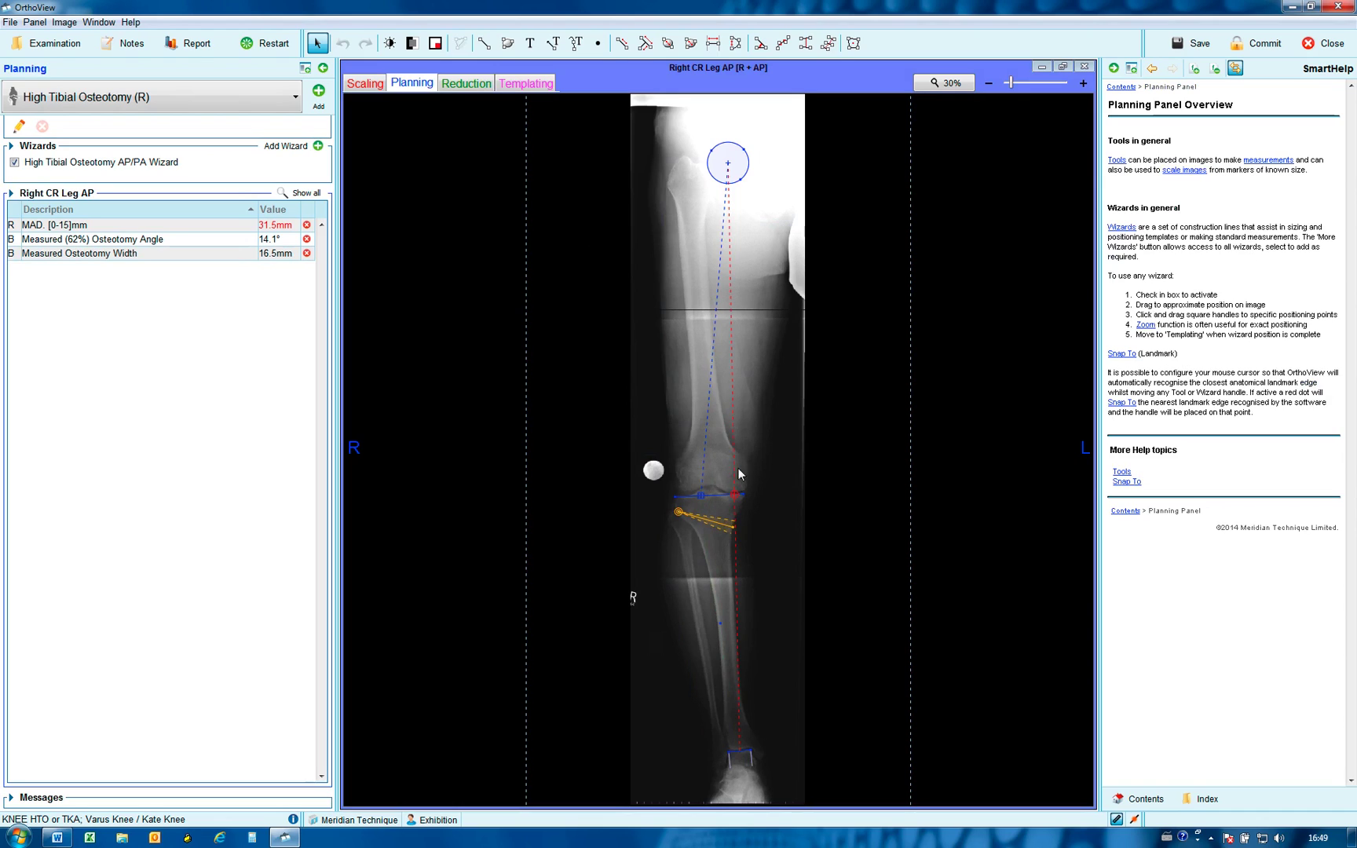
Change the osteotomy wedge type to Closed.
right_click(712, 522)
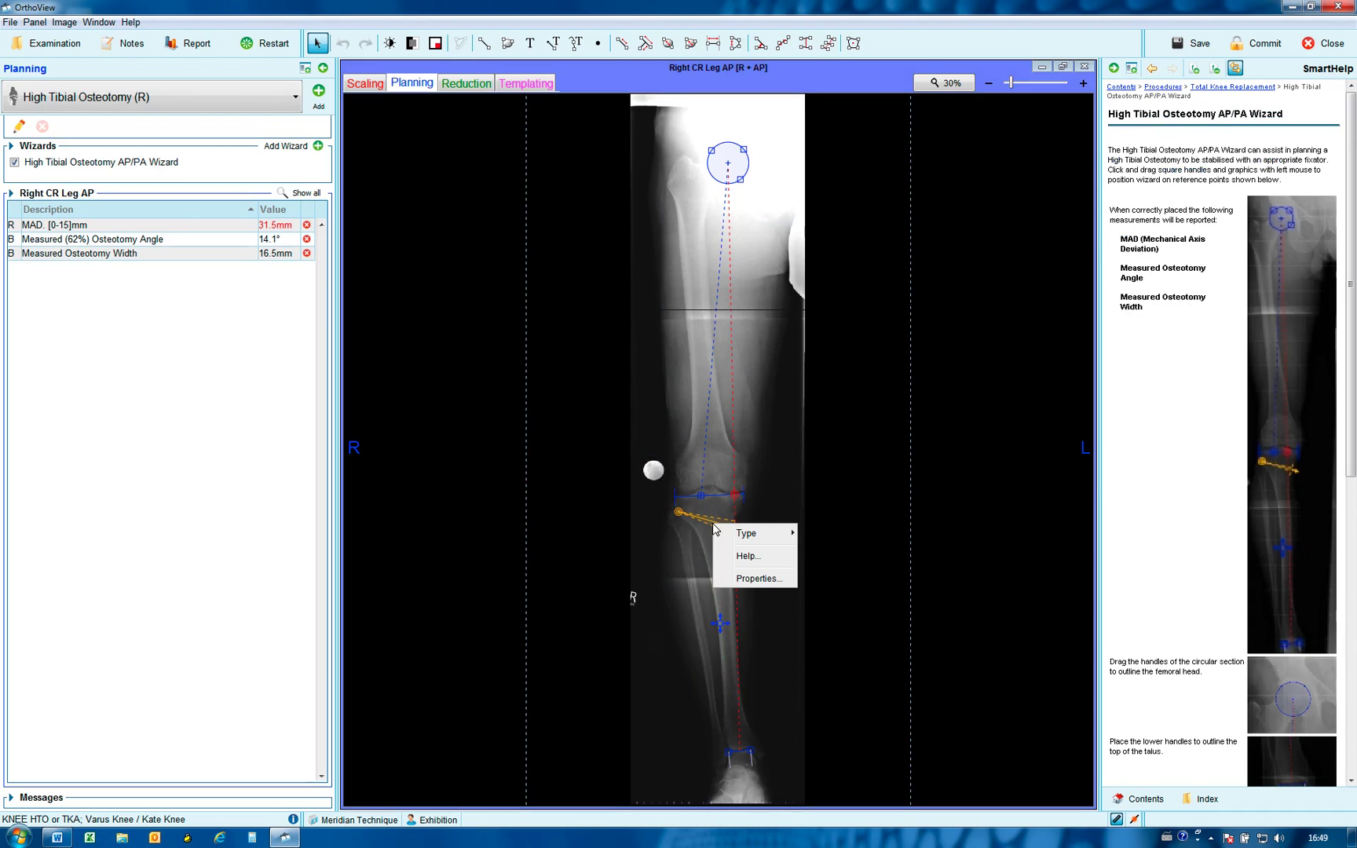
mouse_move(765, 536)
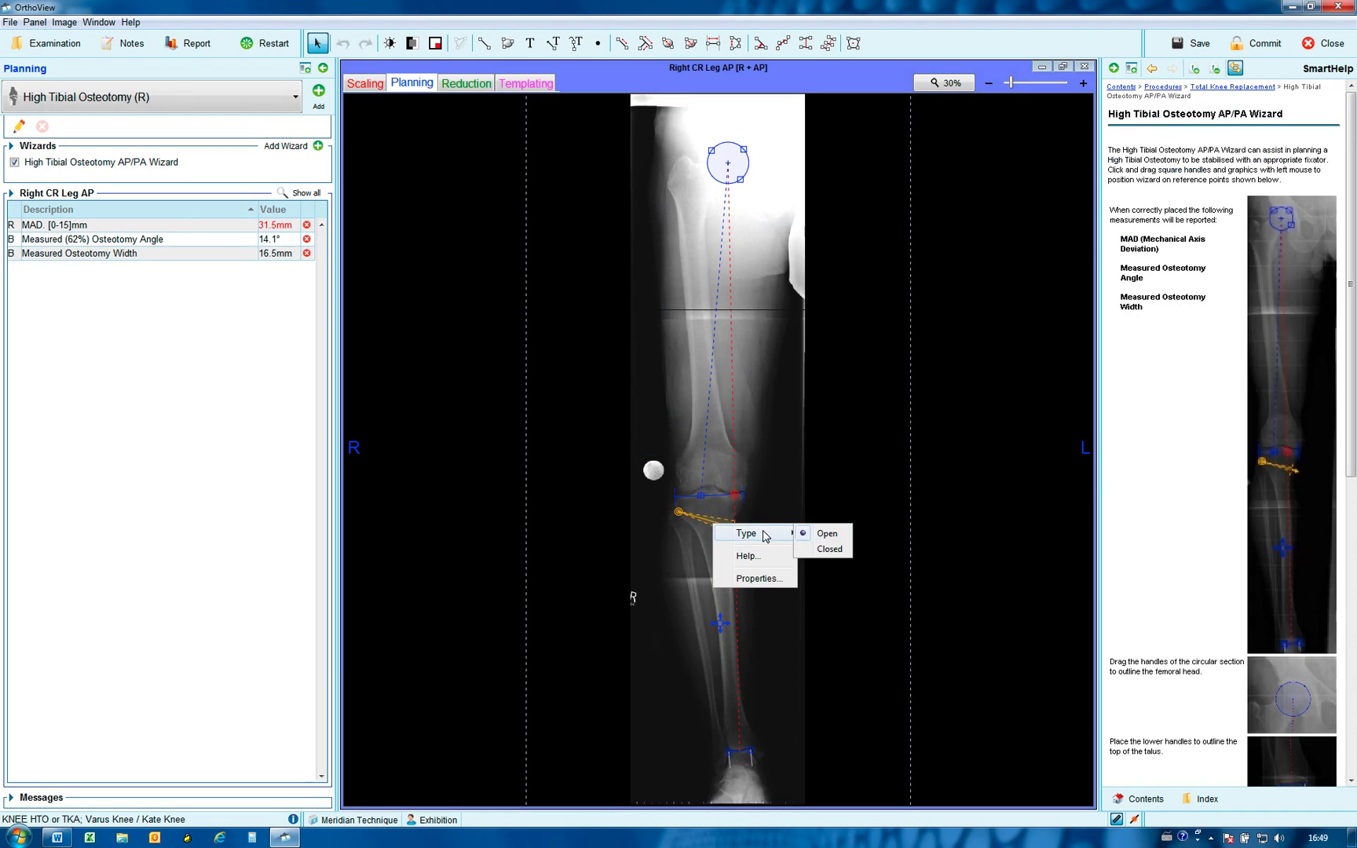
click(829, 550)
Move the cut and hinge to an 11.6° angle and 17.5 mm width, then view the reduction.
drag(724, 522, 623, 421)
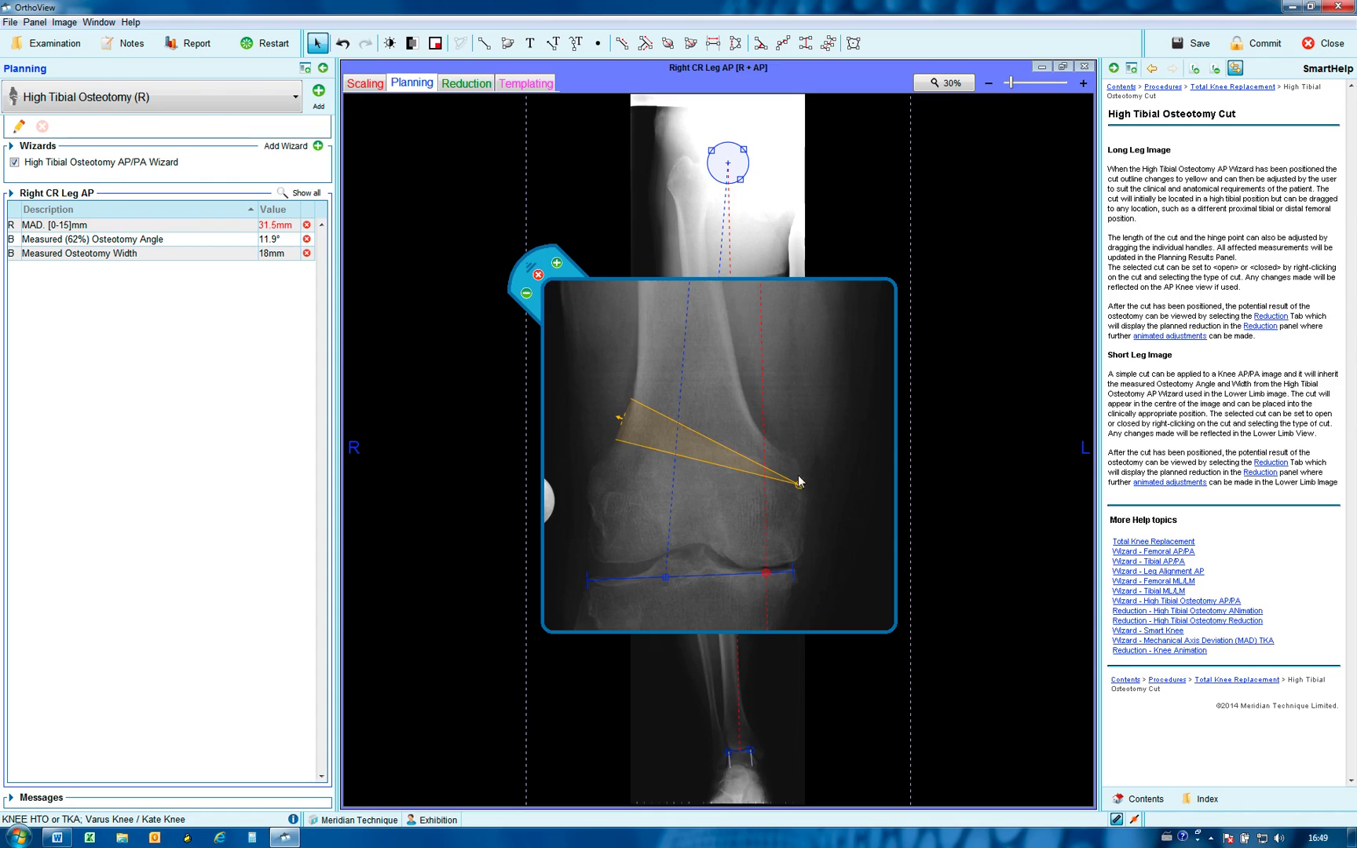
drag(800, 485, 797, 466)
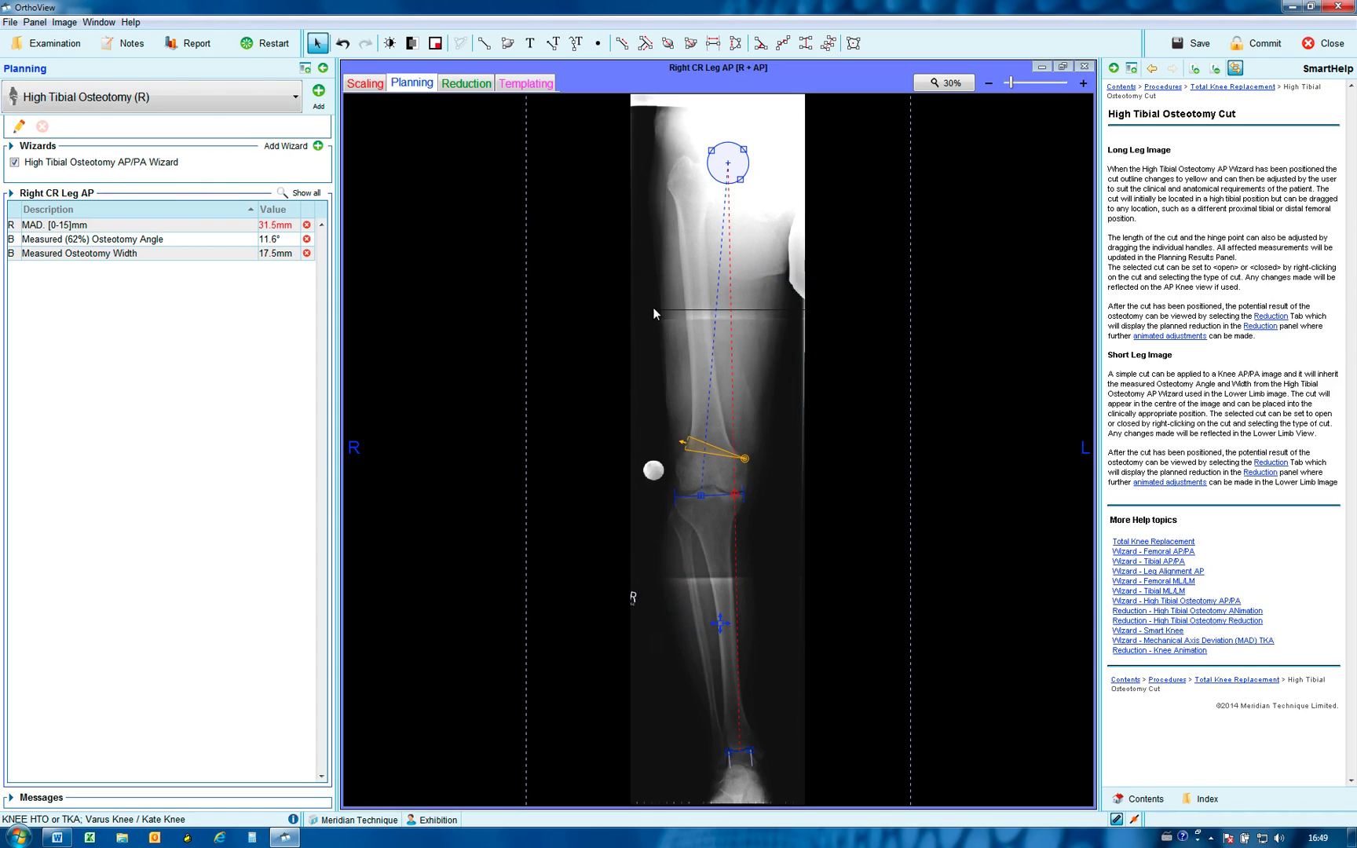
click(459, 84)
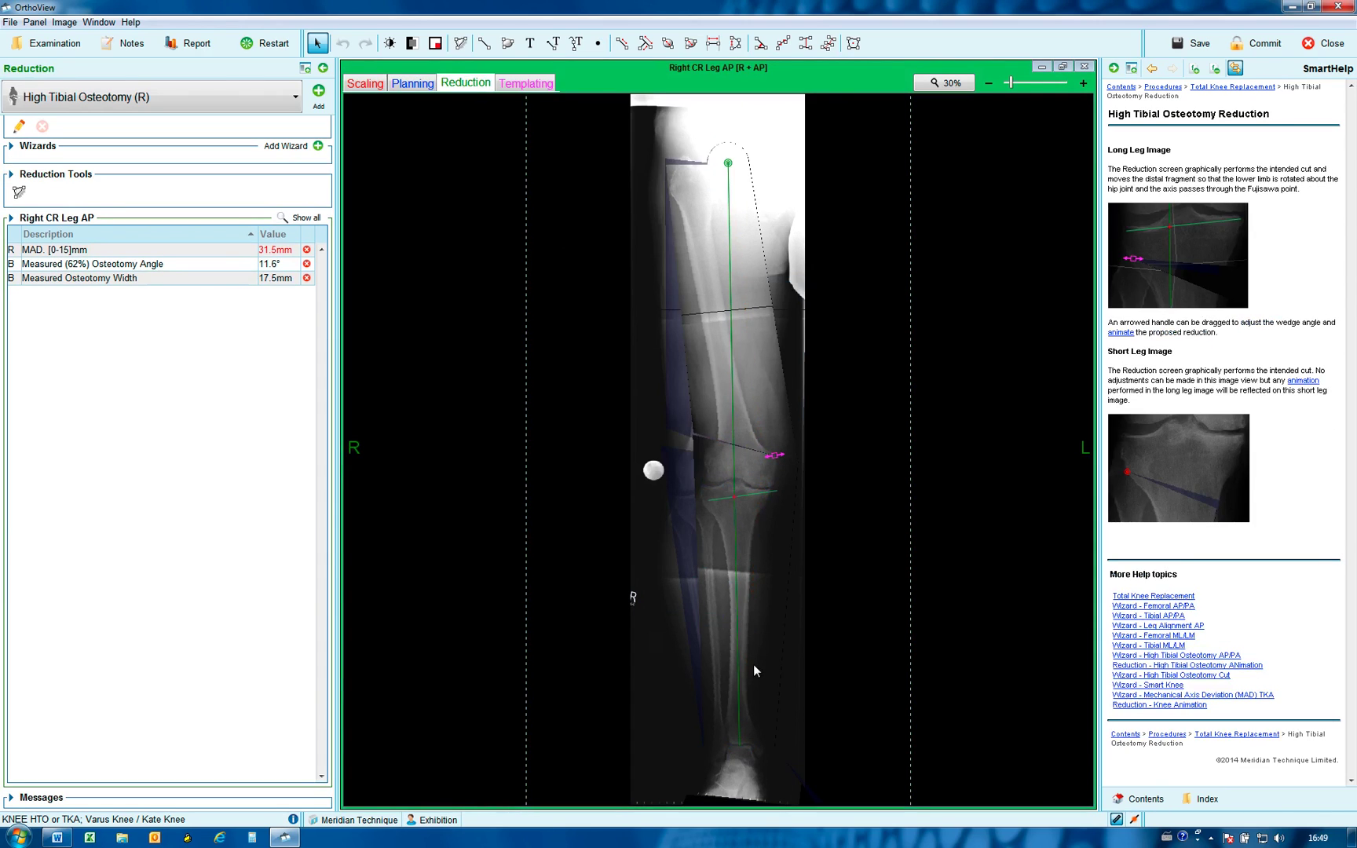
Reopen the Reduction view and drag the correction to an adjusted 9.9° angle and 12 mm width.
click(413, 86)
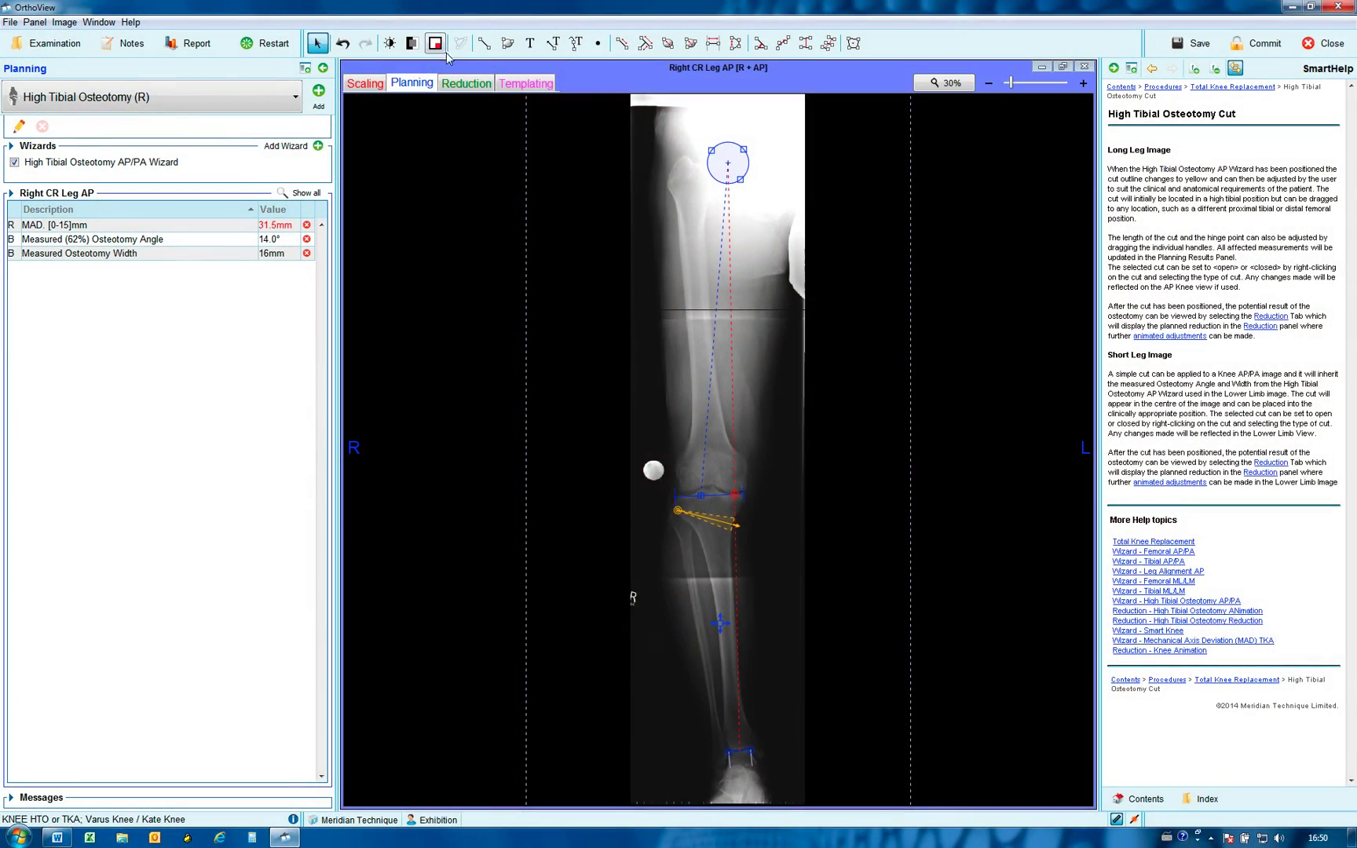
click(479, 83)
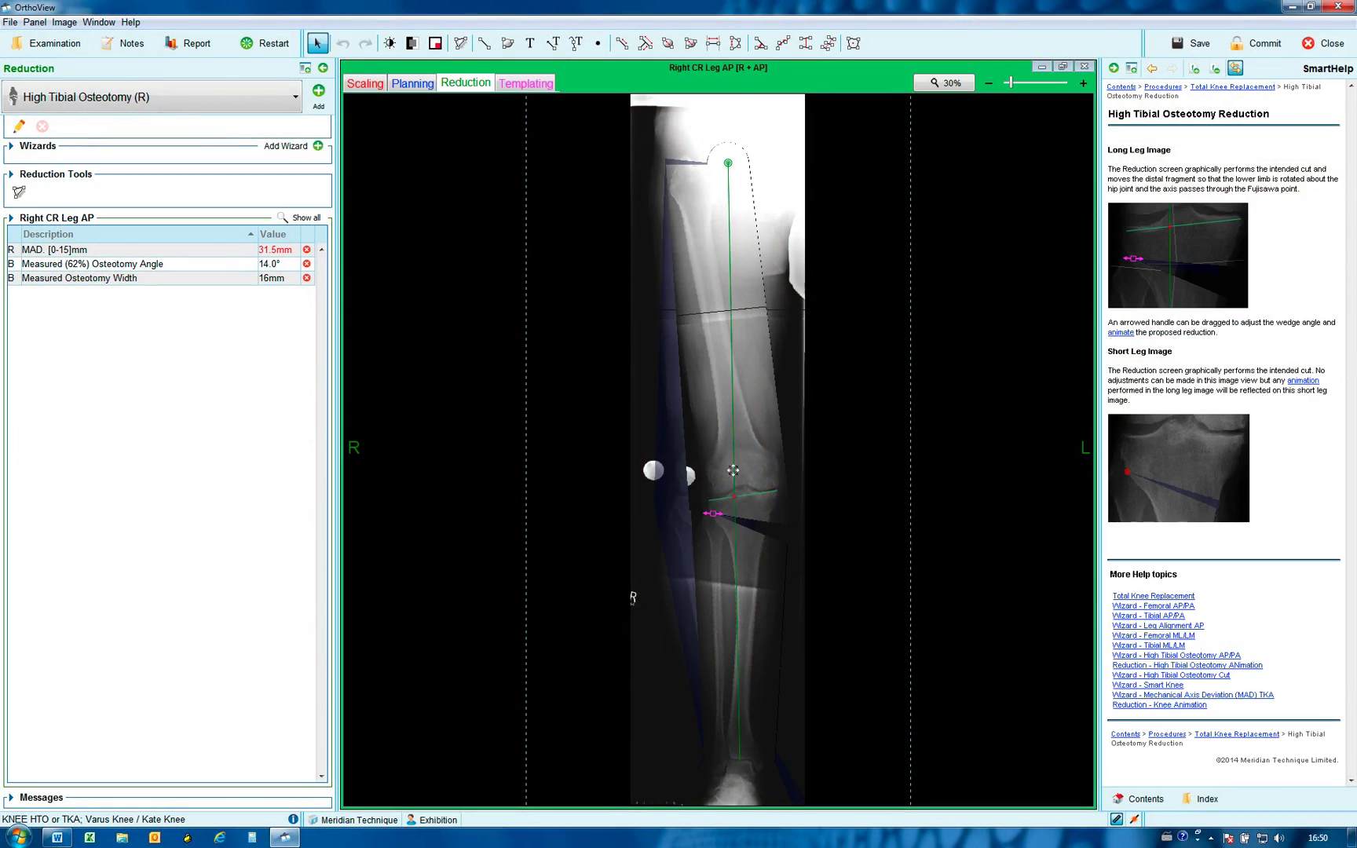
drag(712, 515, 702, 513)
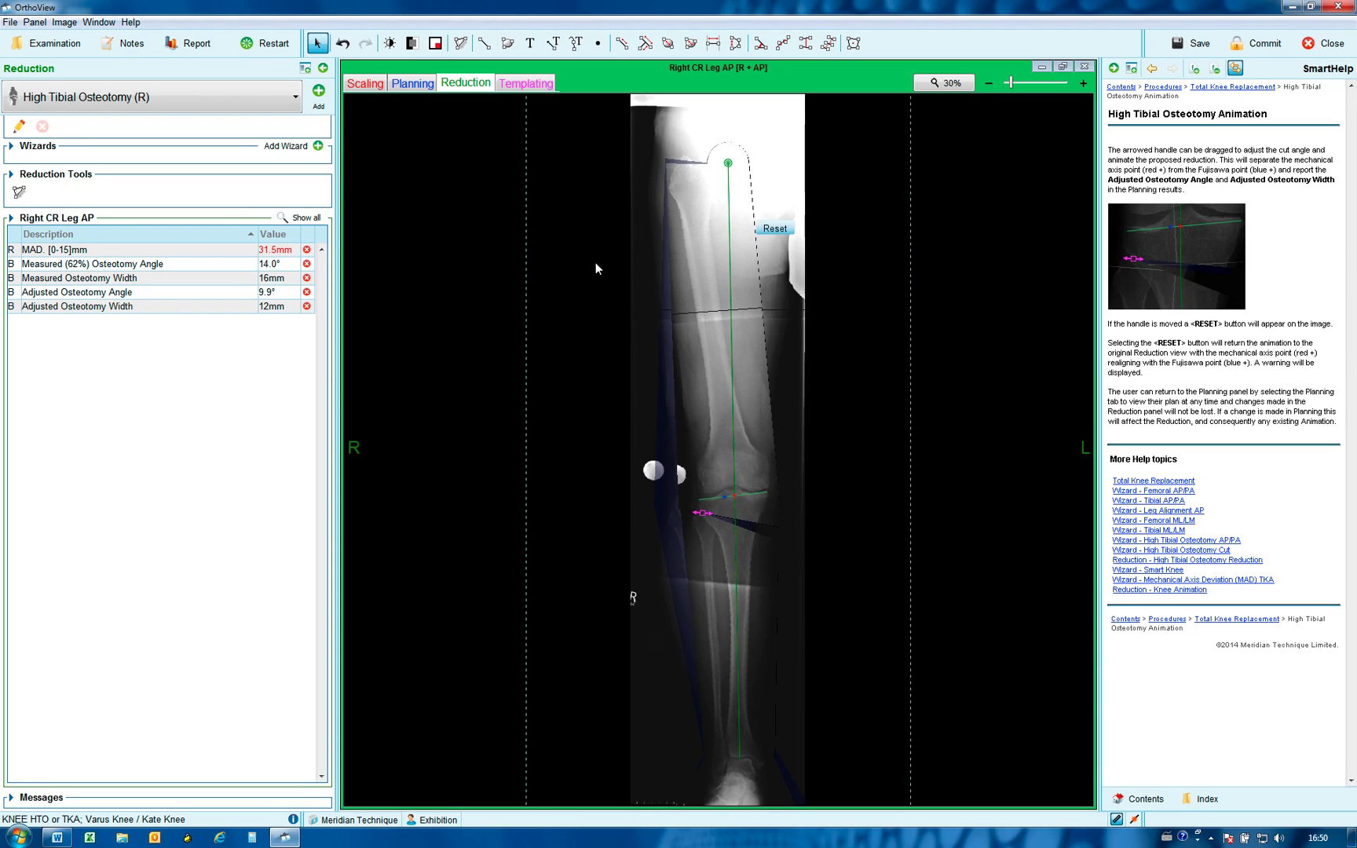
Position the 4 Hole TomoFix plate on the proximal tibia and lengthen its bottom screw to 40 mm.
click(530, 85)
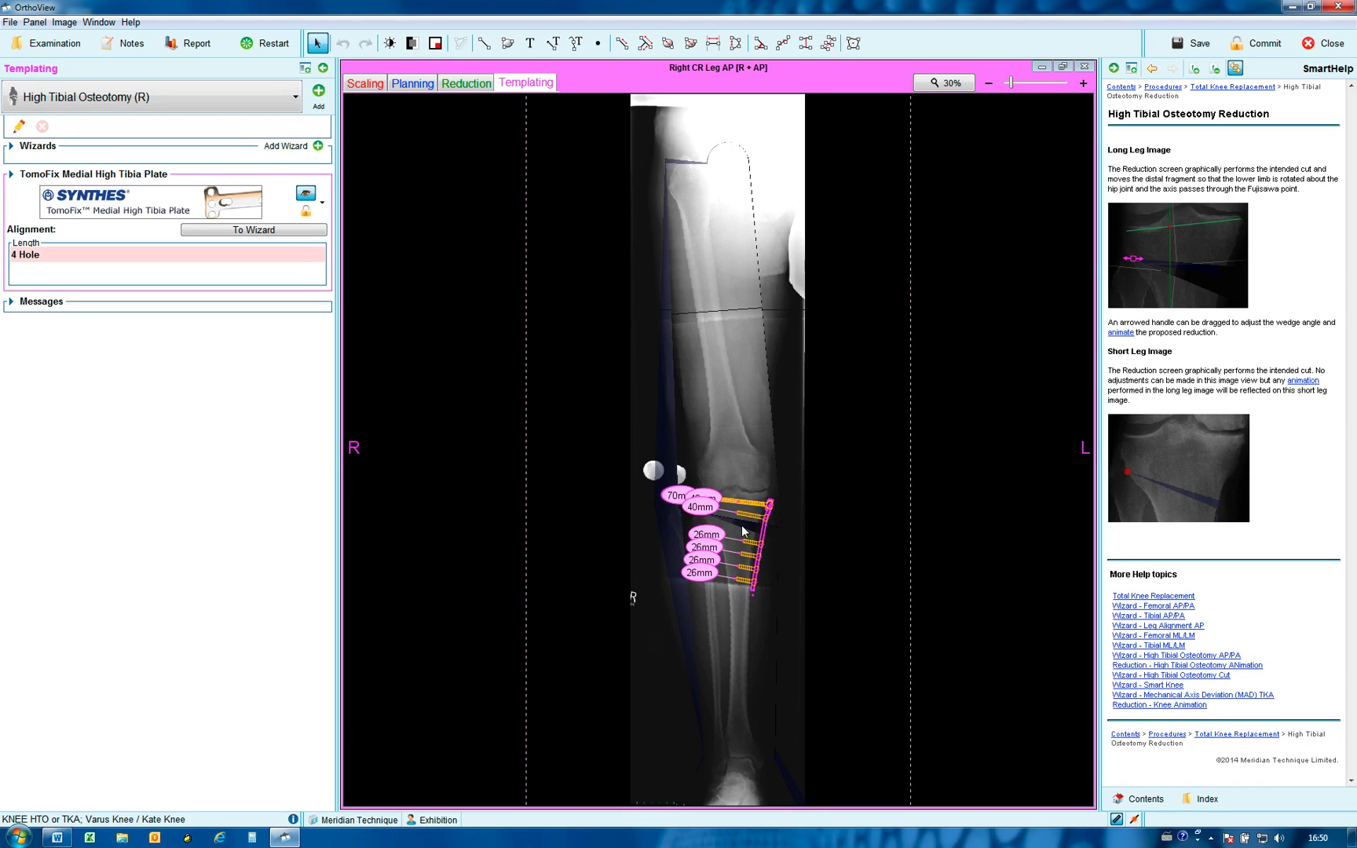
key(space)
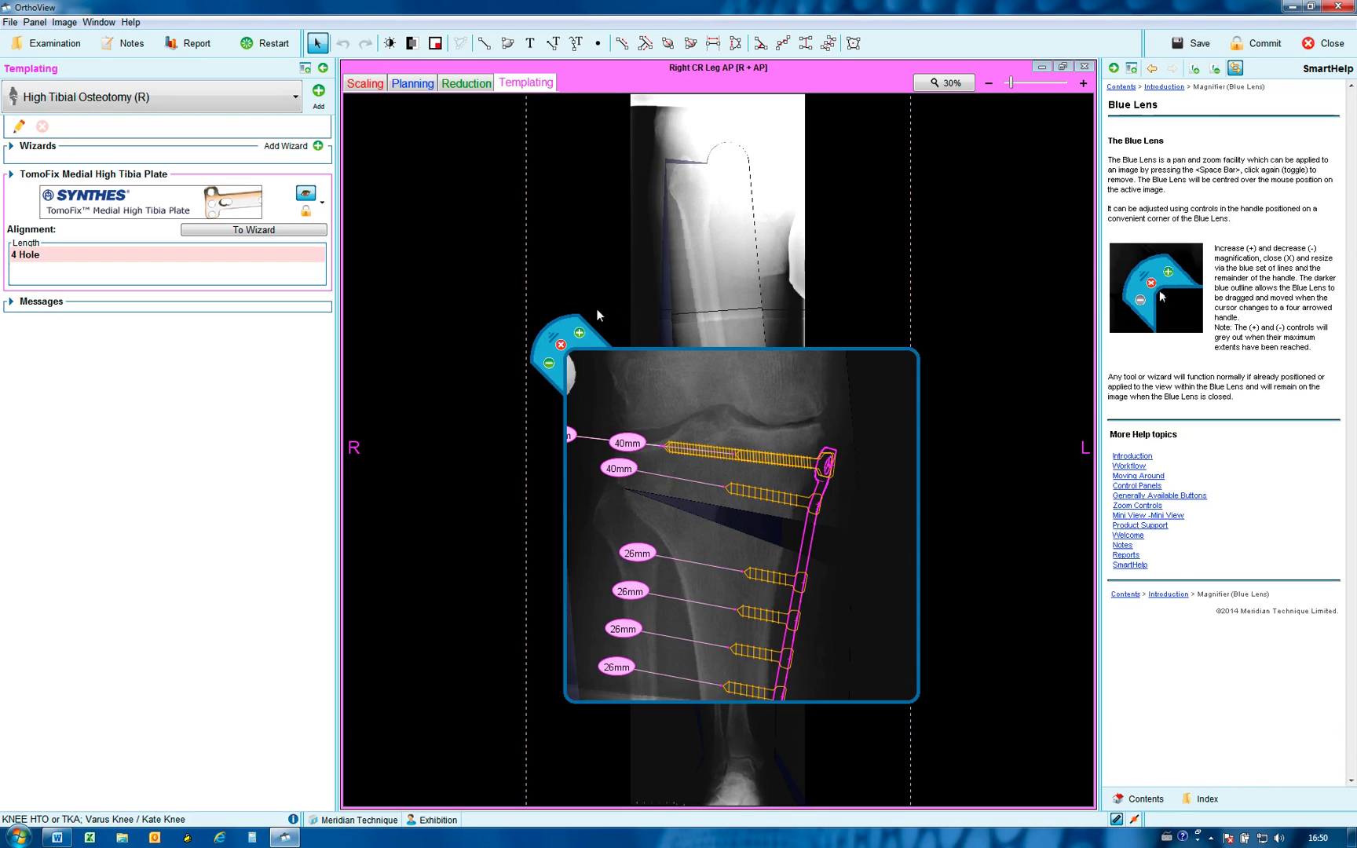
drag(583, 345, 569, 361)
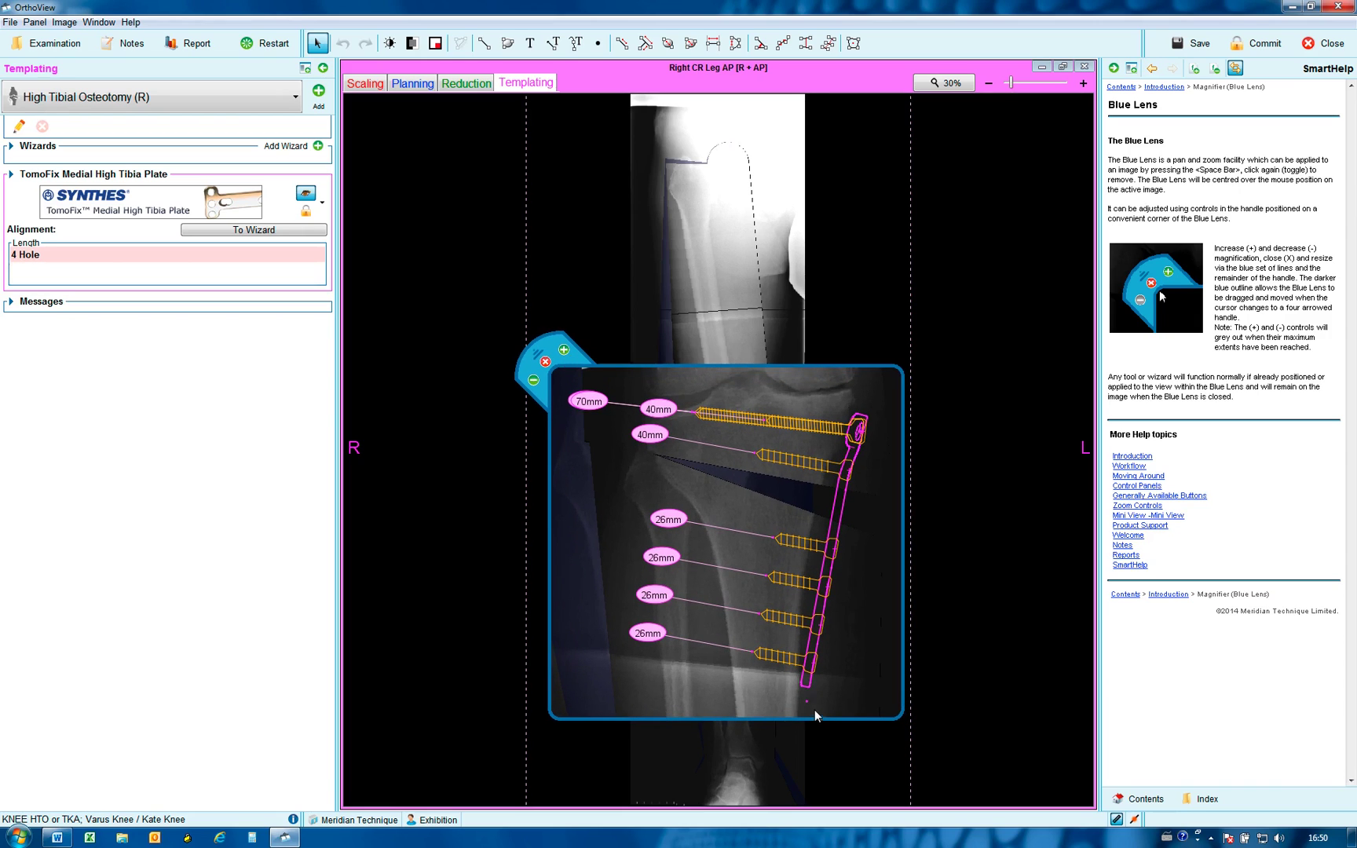
drag(807, 702, 812, 700)
drag(848, 491, 843, 488)
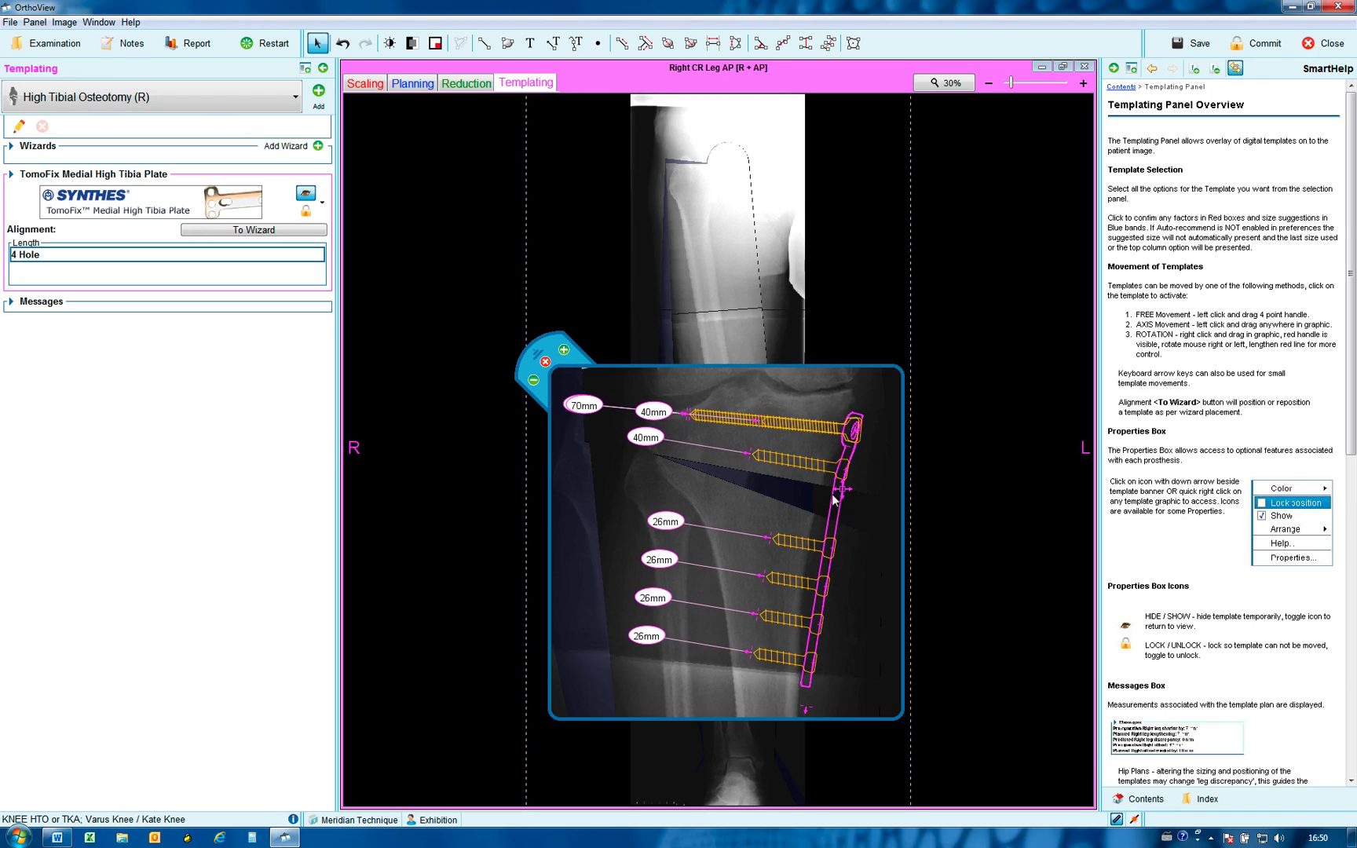
drag(804, 712, 806, 710)
drag(752, 652, 723, 648)
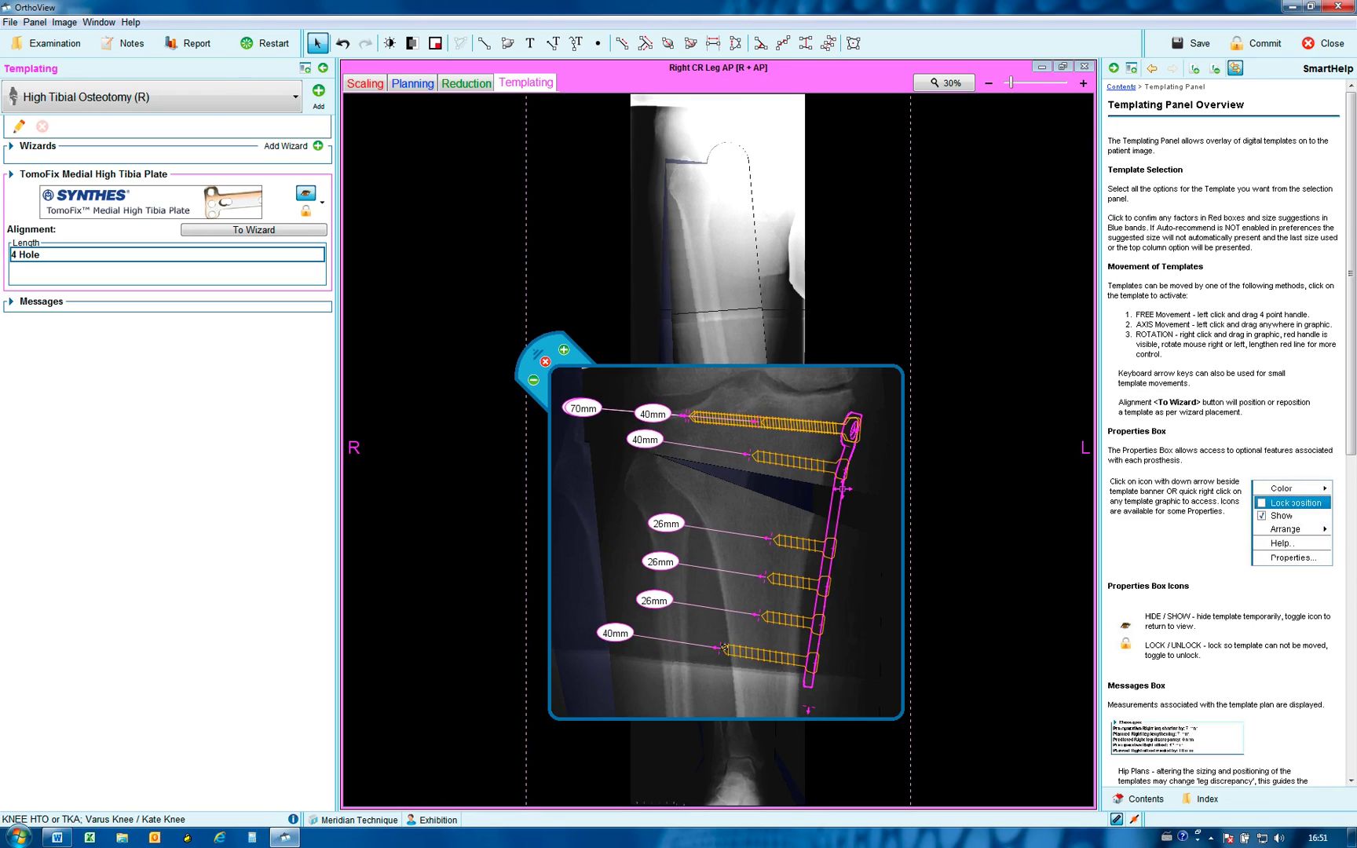
Change the third 26mm screw to a Cortical 4.5 screw and lengthen it to 40mm.
right_click(779, 619)
mouse_move(823, 645)
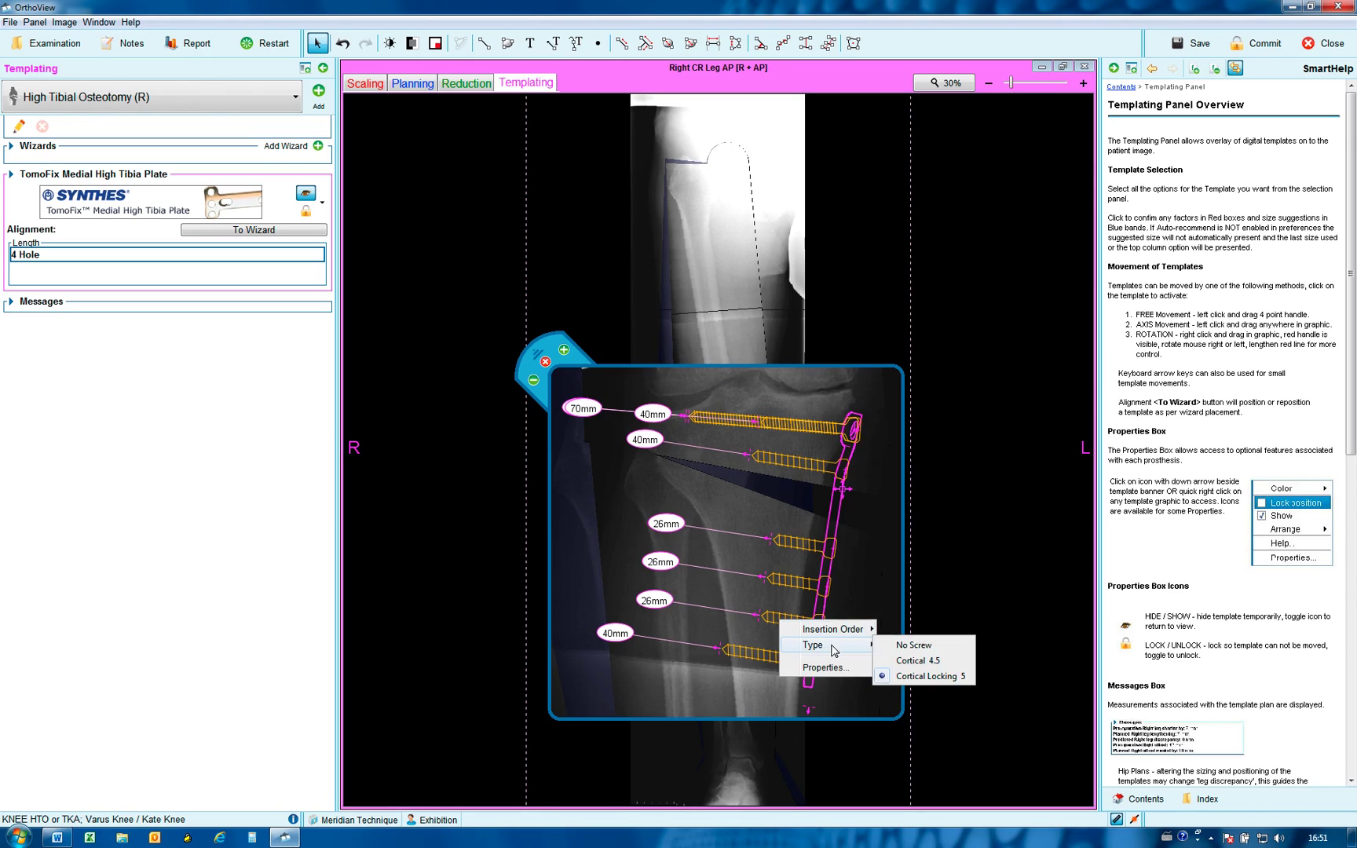
click(908, 661)
drag(761, 626, 723, 612)
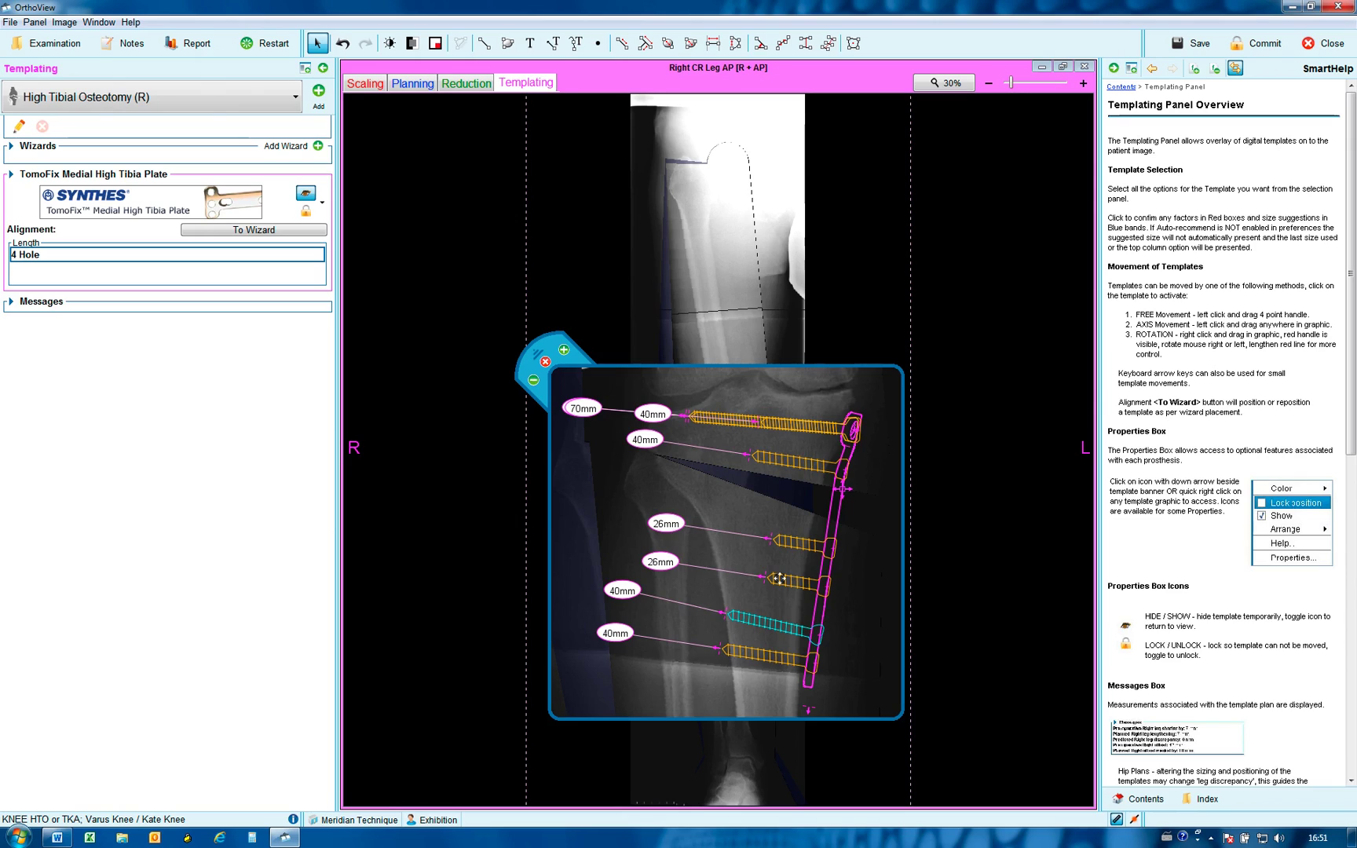
Remove the second 26mm screw, lengthen a shaft screw to 55mm, and extend the upper 40mm screw.
right_click(780, 577)
mouse_move(837, 605)
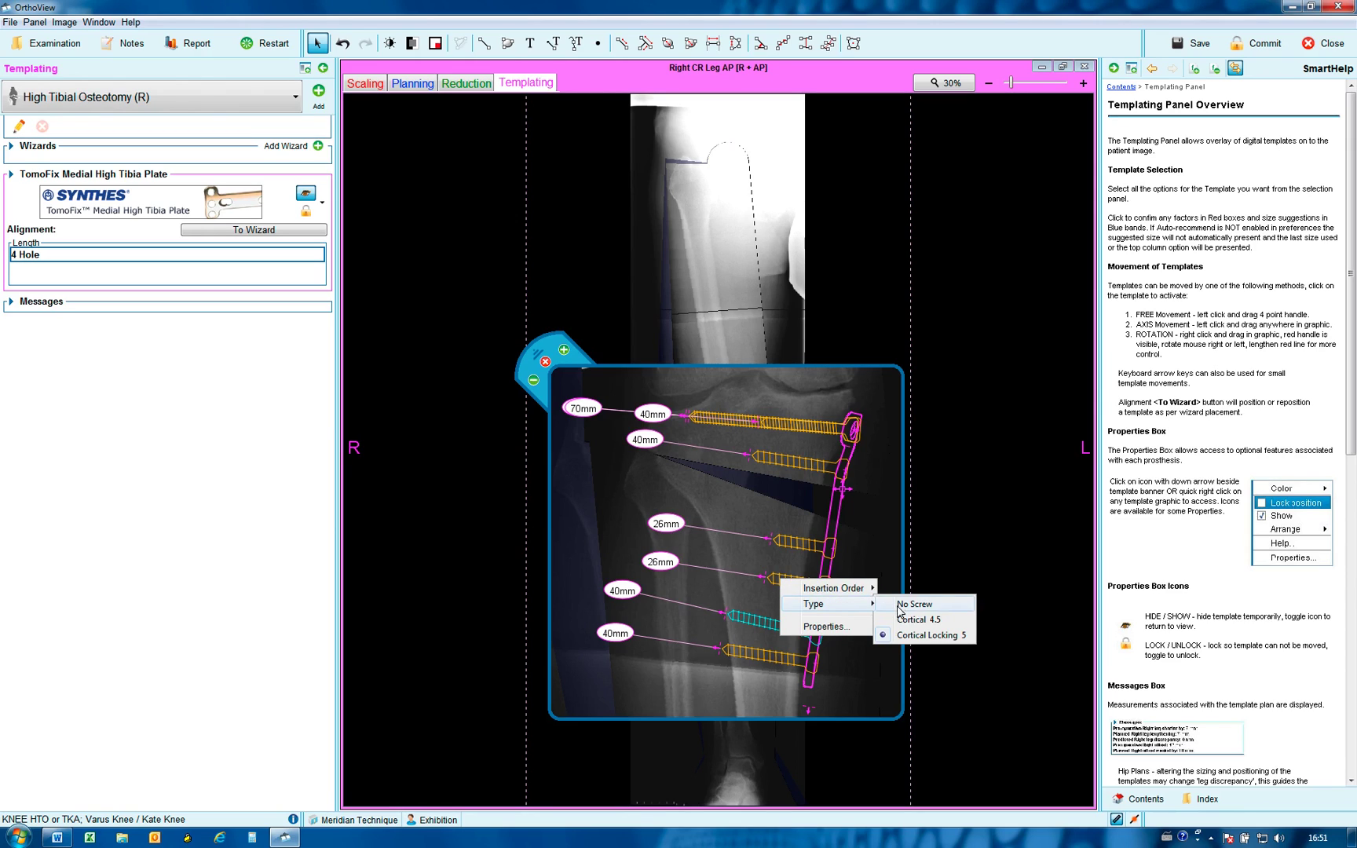
click(899, 603)
drag(742, 537, 701, 528)
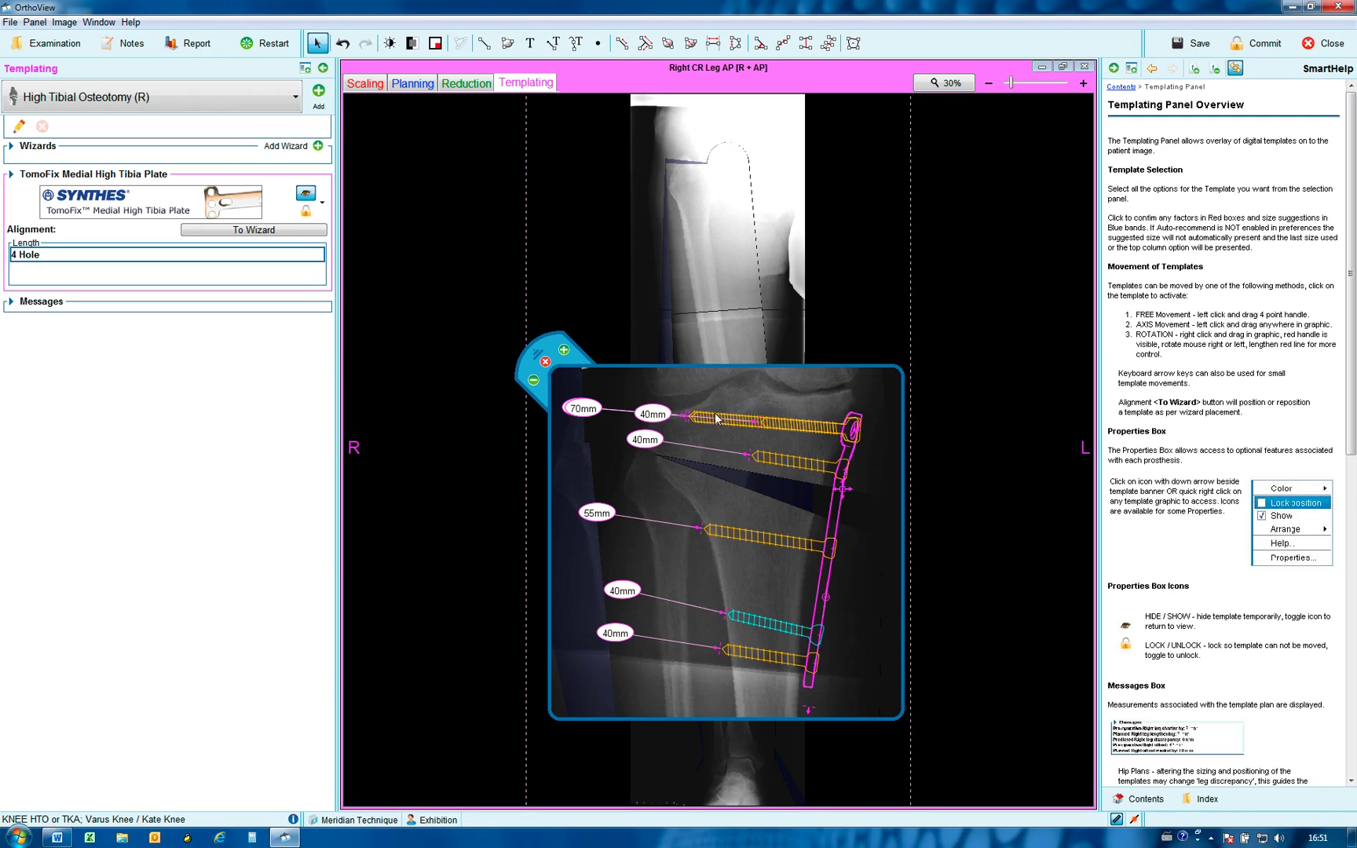
drag(754, 456, 665, 444)
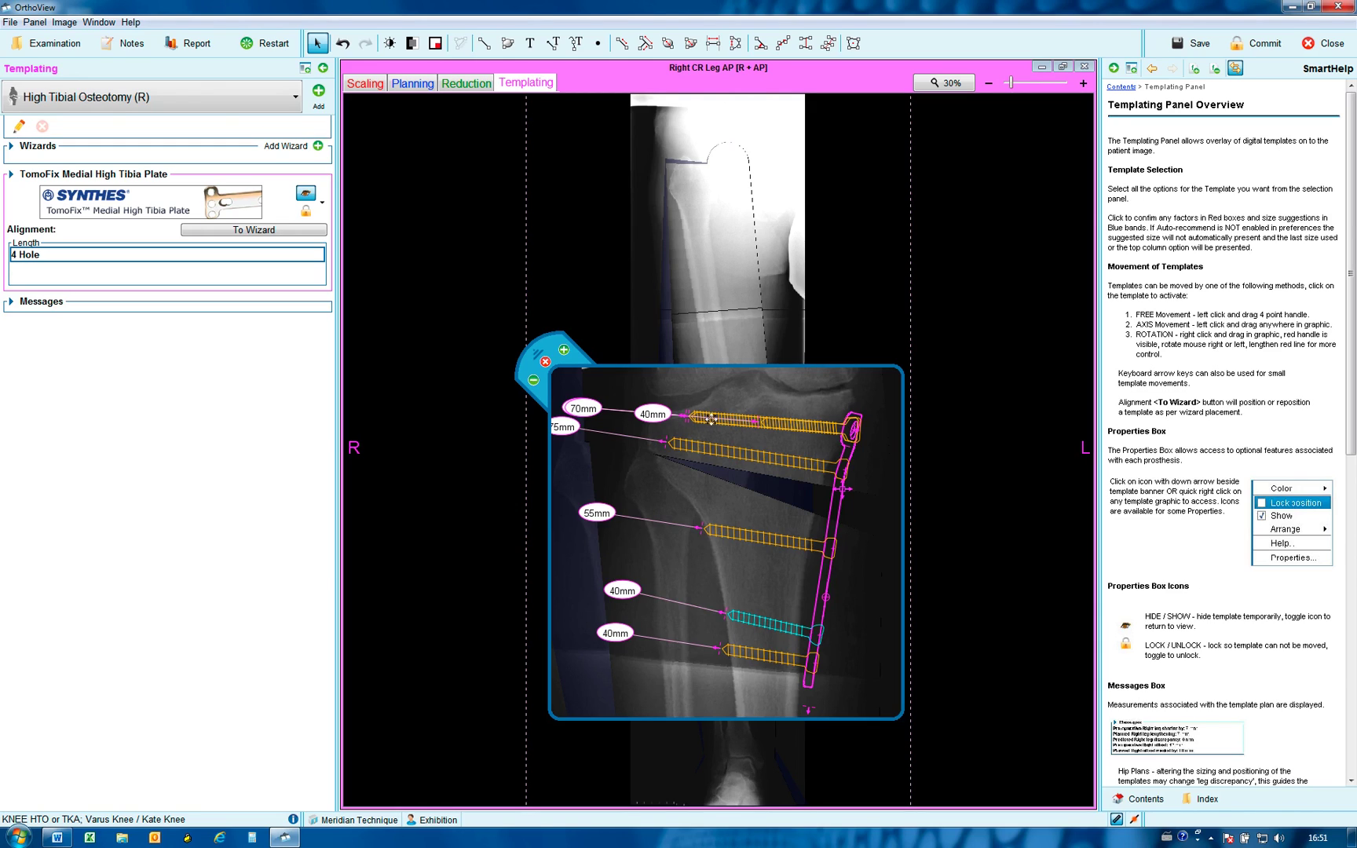
Tile both X-rays and position the TomoFix plate along the tibial shaft on the lateral knee image.
click(1063, 66)
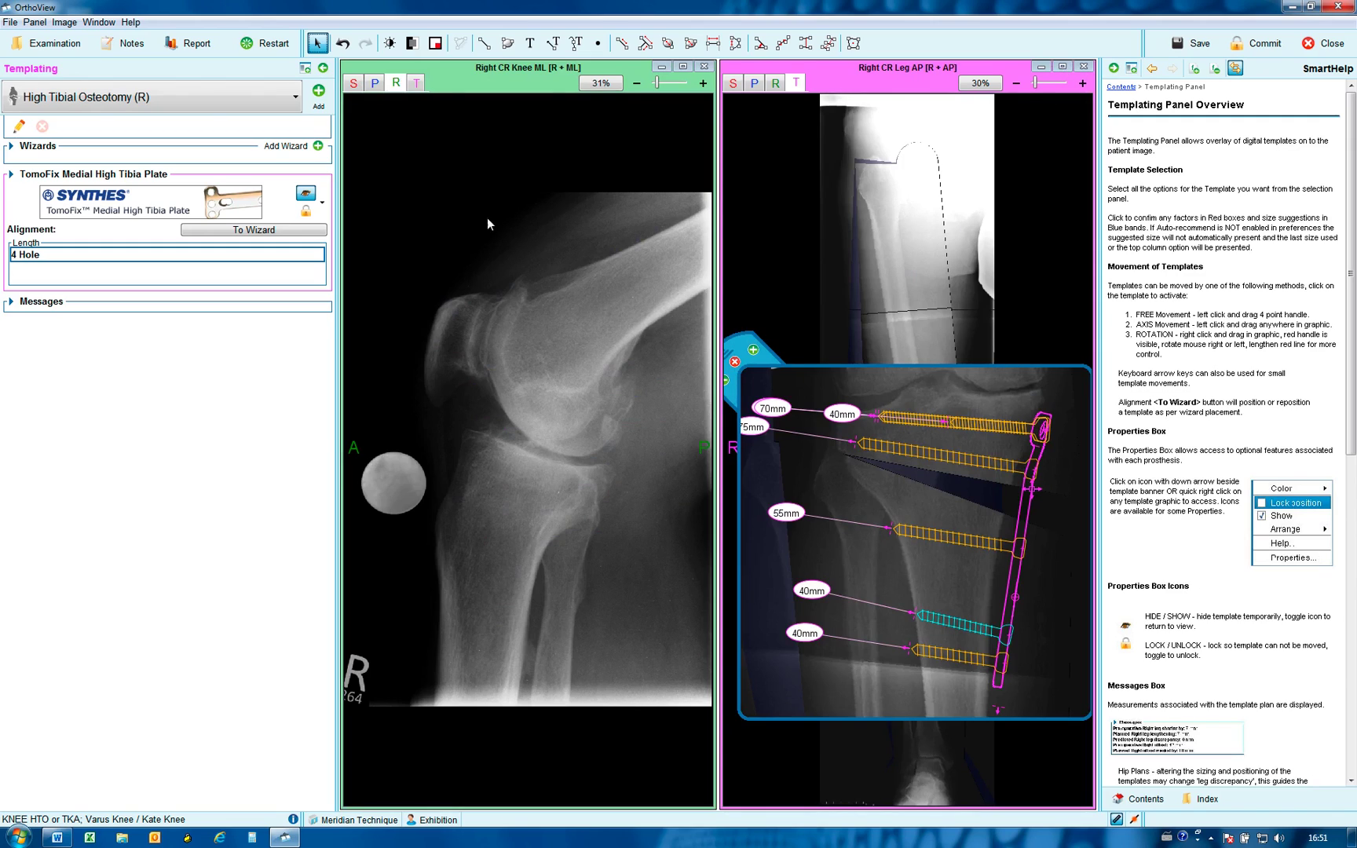
click(414, 85)
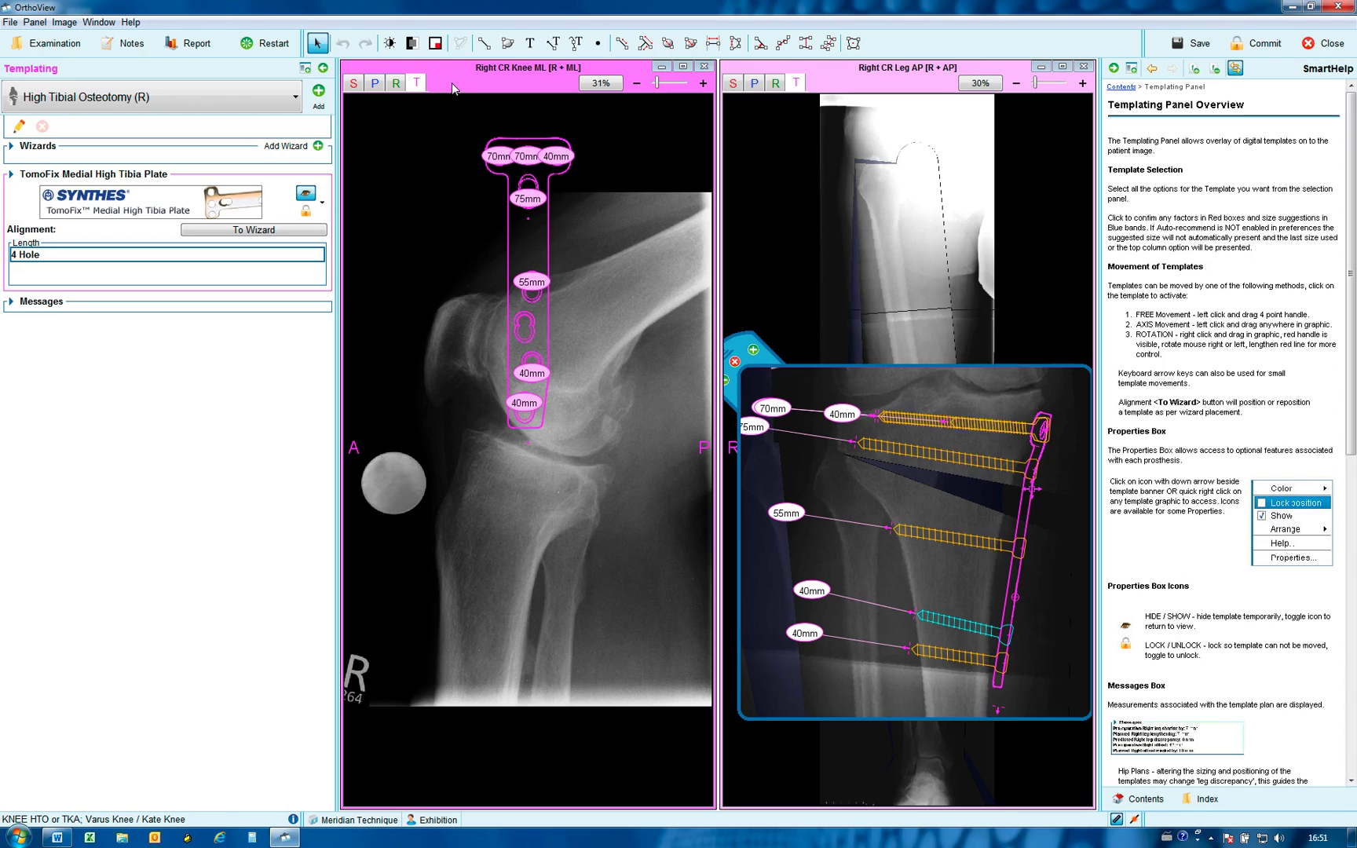
drag(542, 154, 524, 473)
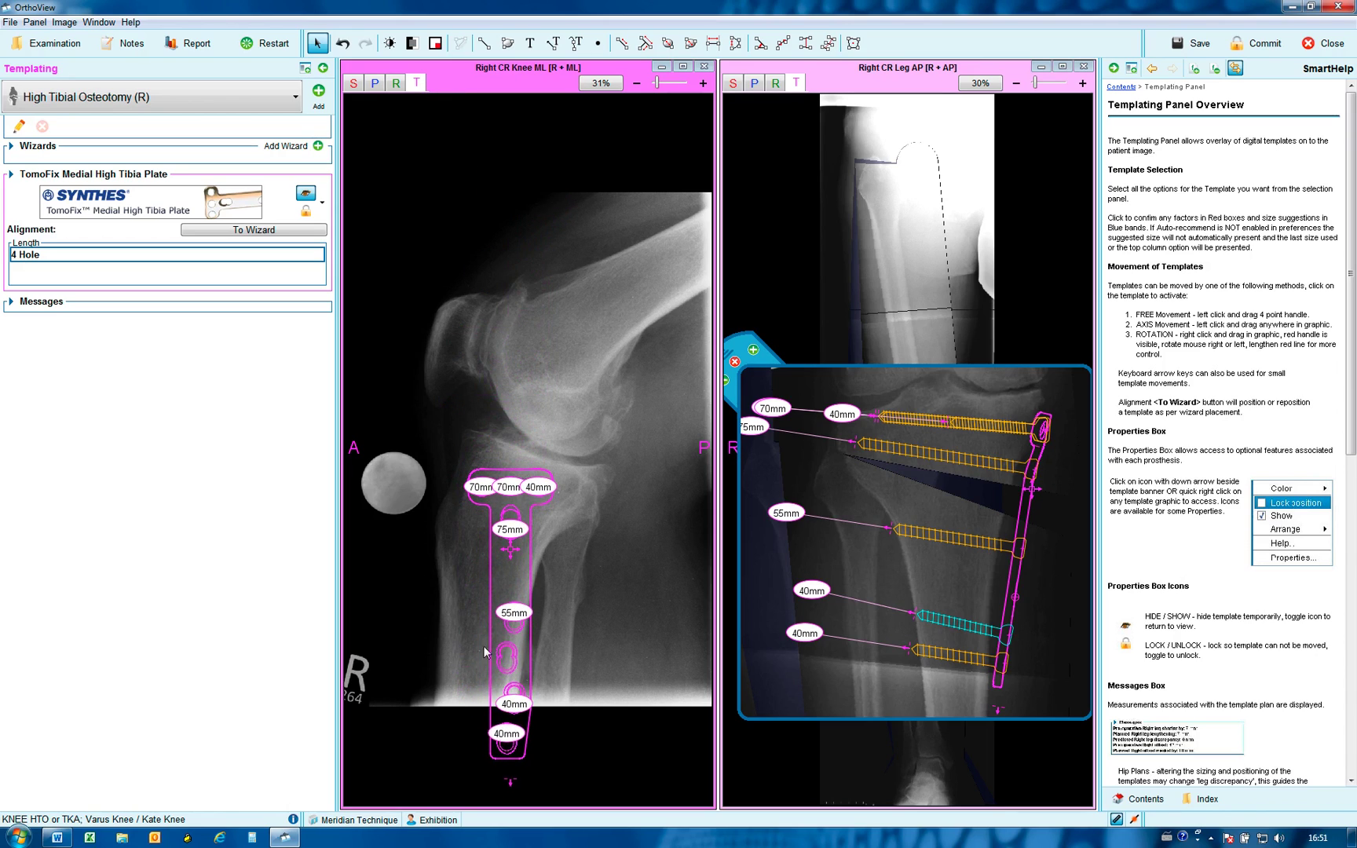
drag(511, 783, 470, 772)
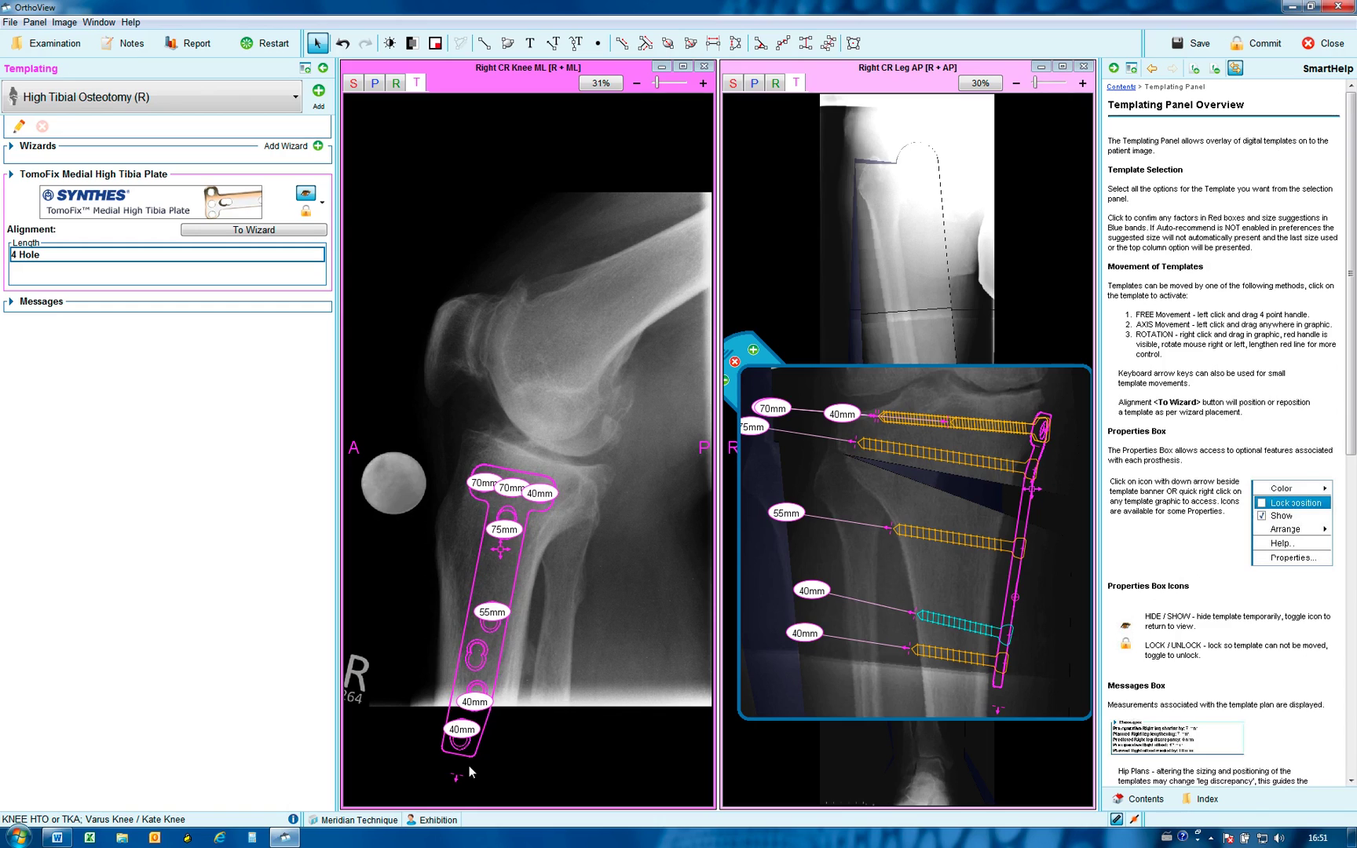
key(Up)
key(Up)
key(Up)
key(Up)
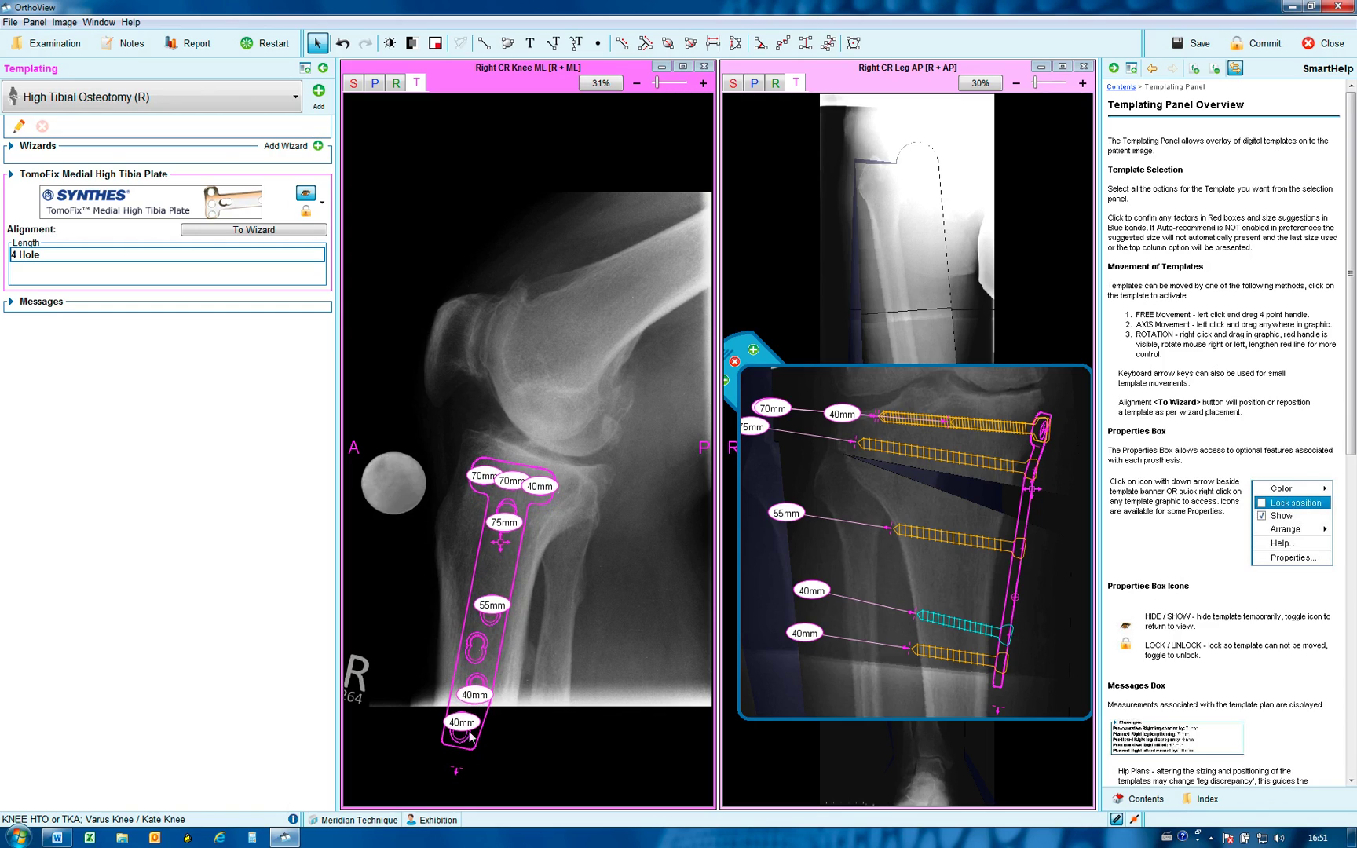
Set the middle proximal screw to No Screw and lengthen the top Cortical Locking 5 screw to 75mm.
double_click(513, 486)
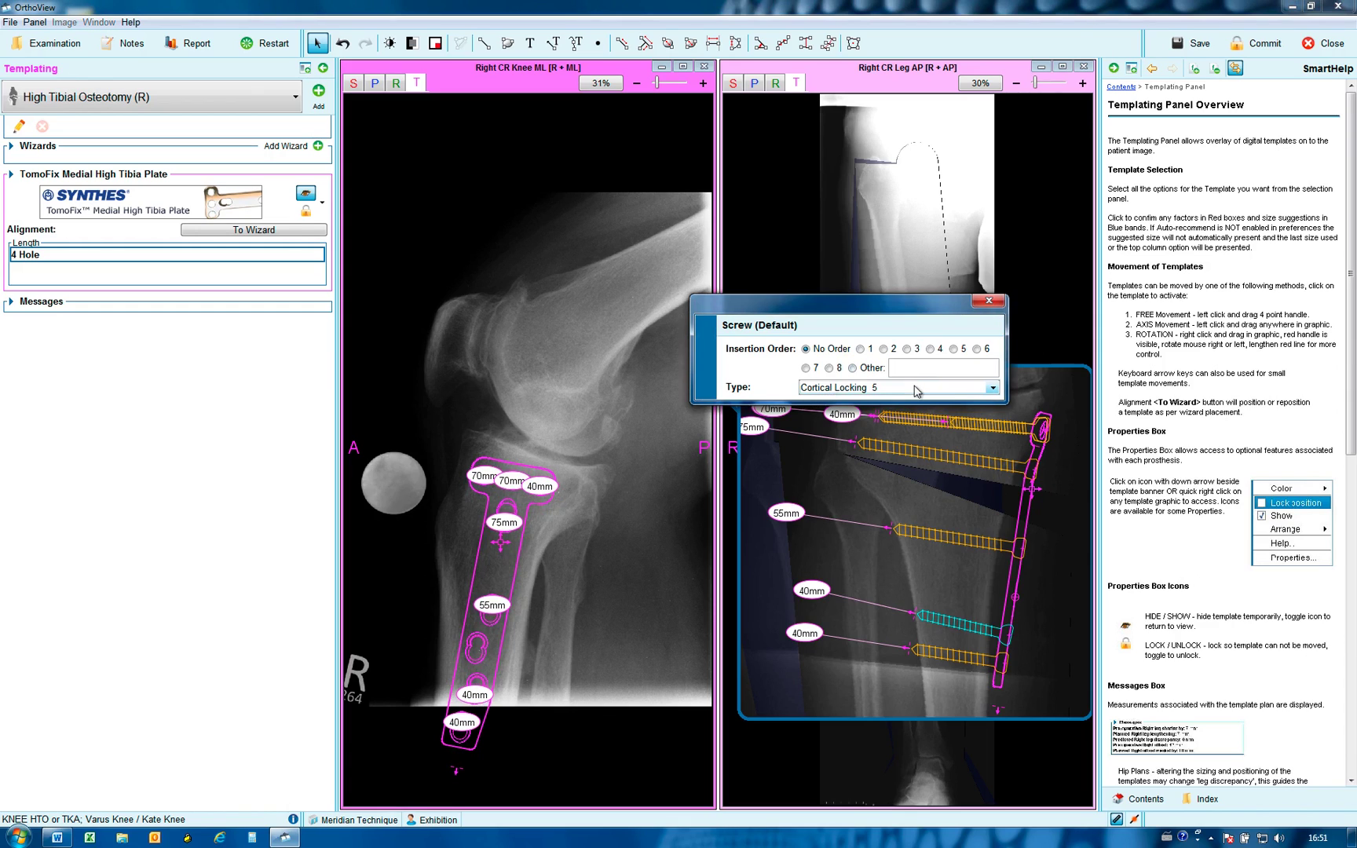
click(992, 388)
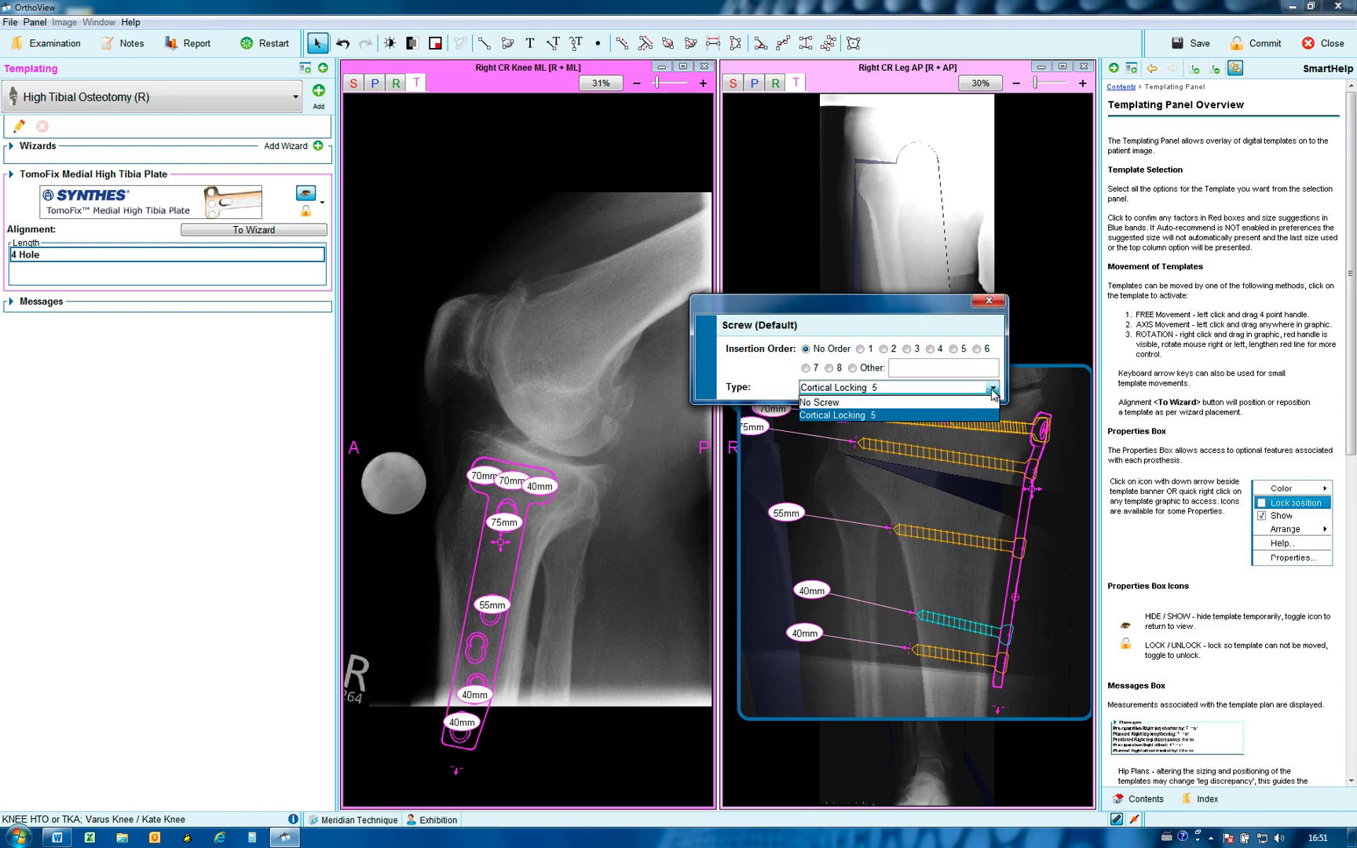
click(956, 407)
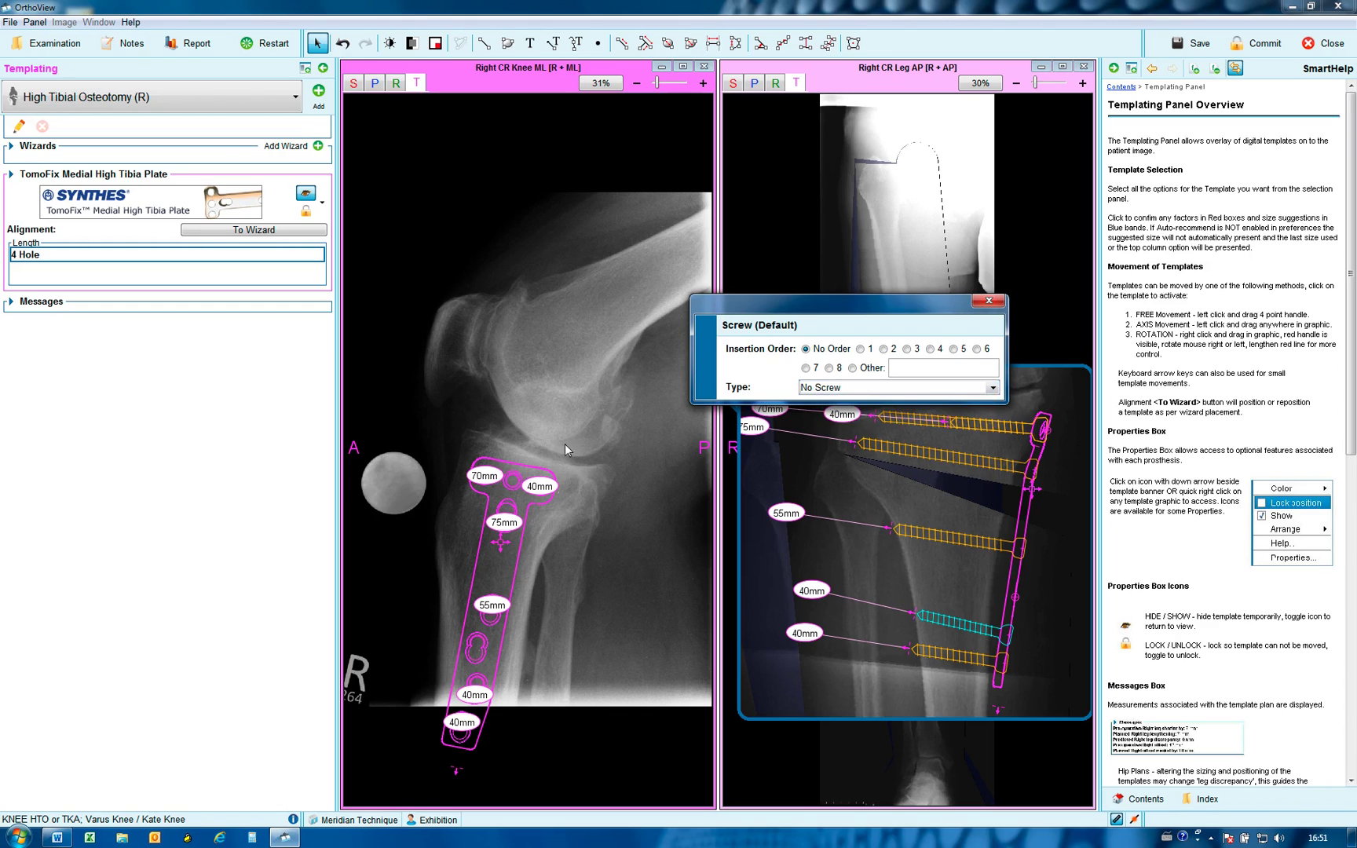
click(945, 424)
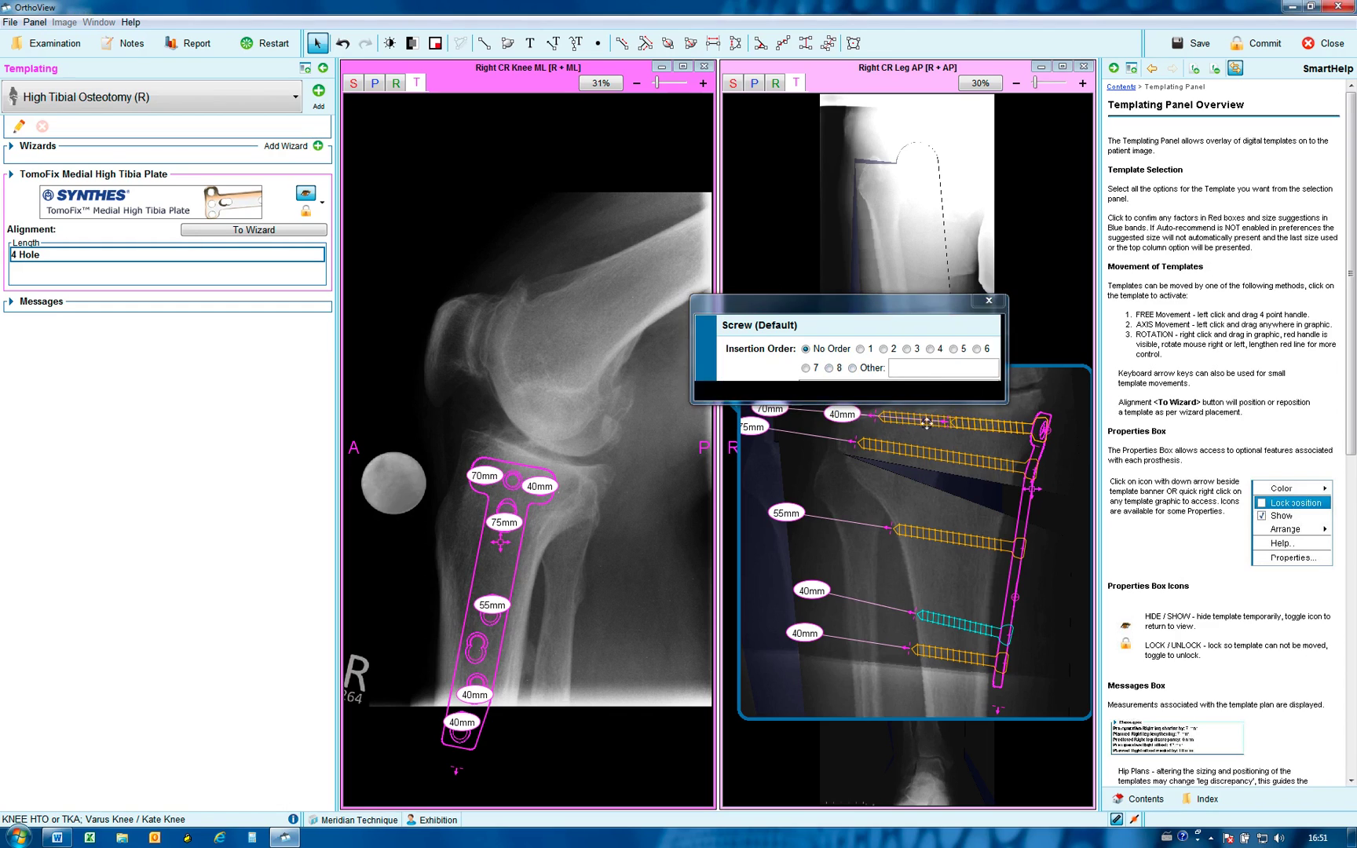
drag(931, 422, 850, 425)
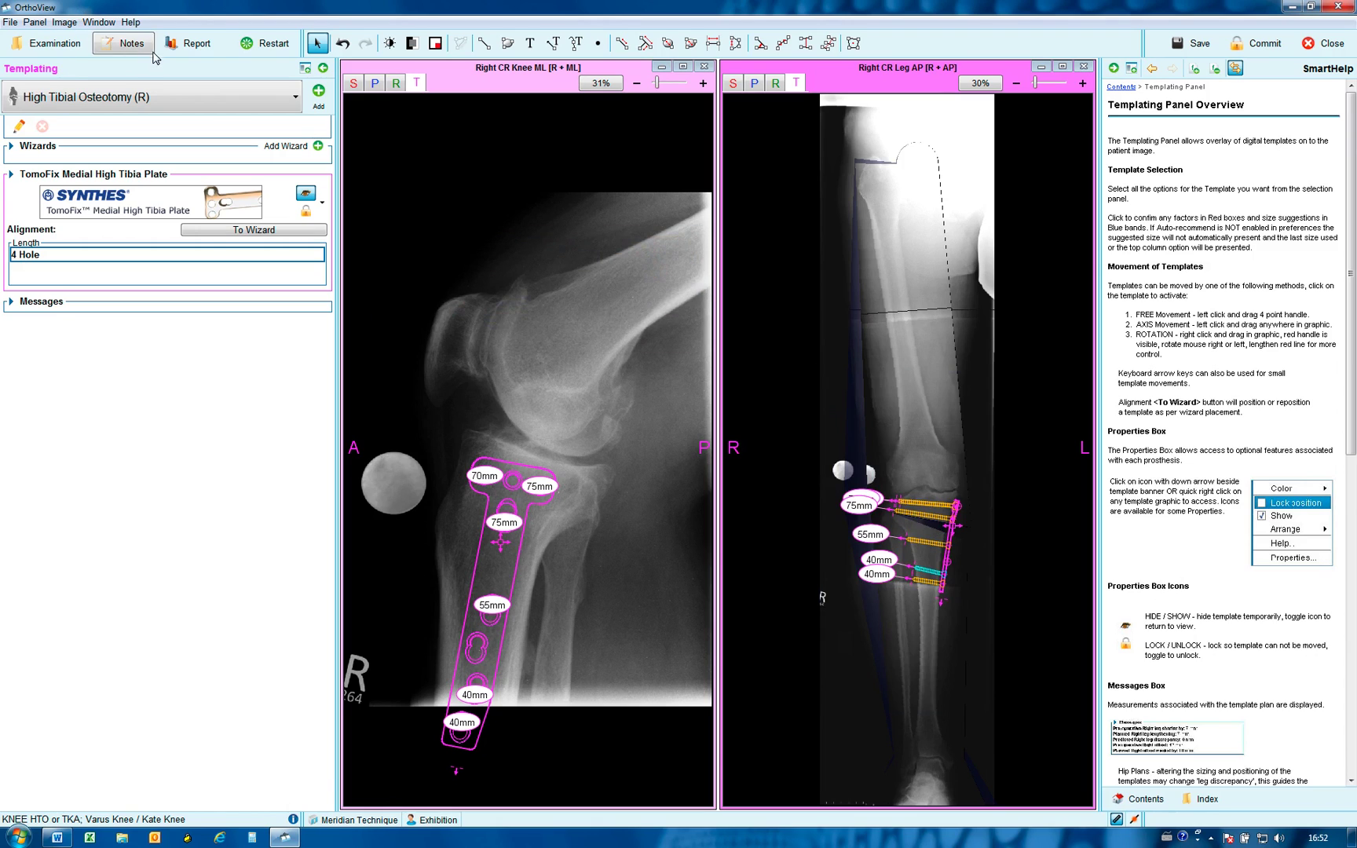
Open the Report panel summarising the High Tibial Osteotomy plan with the TomoFix 4 Hole plate.
click(191, 44)
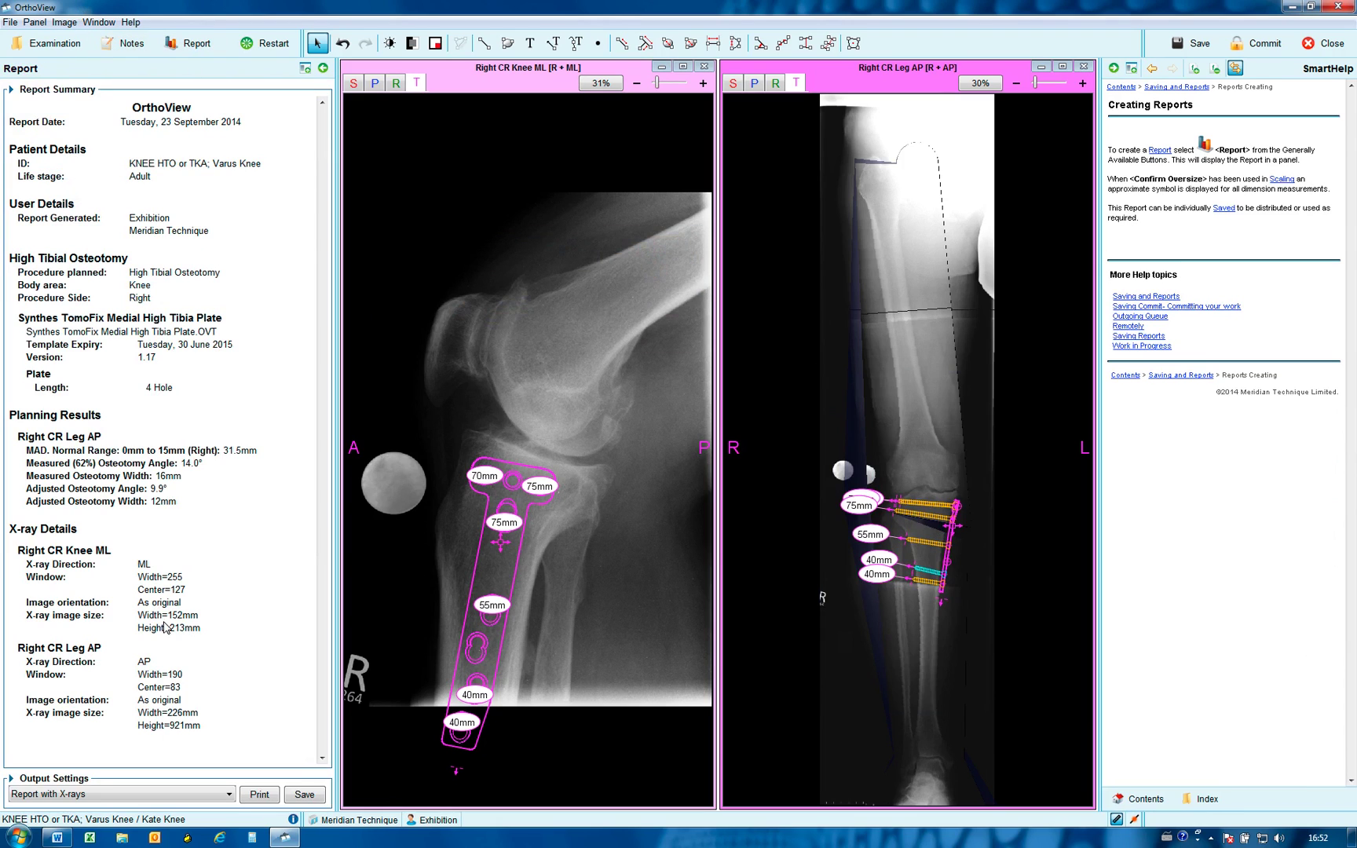